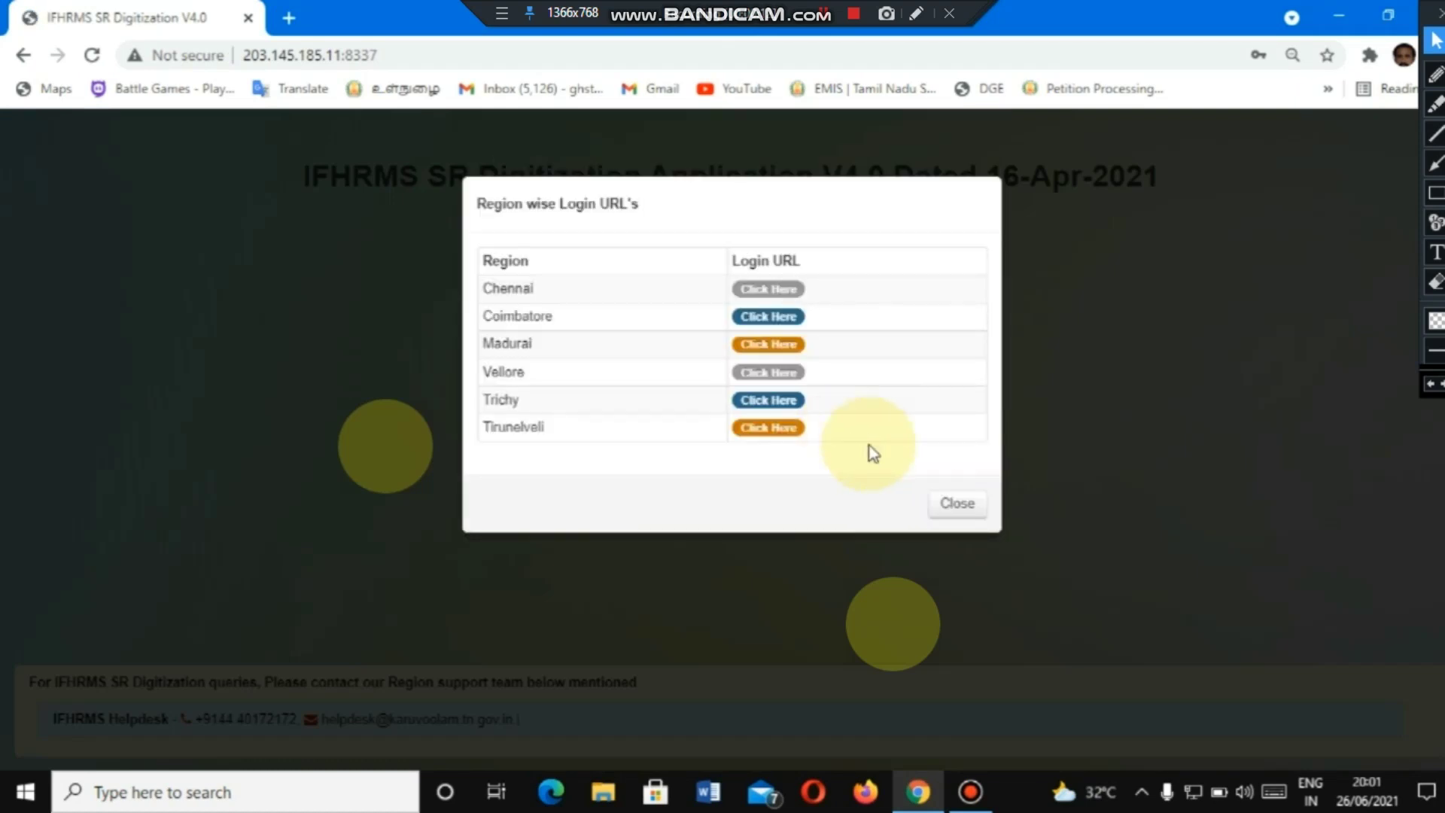
# - Dismiss the region login list and log in with TO/PAO code 1810, the DDO code and the account password
pyautogui.click(942, 504)
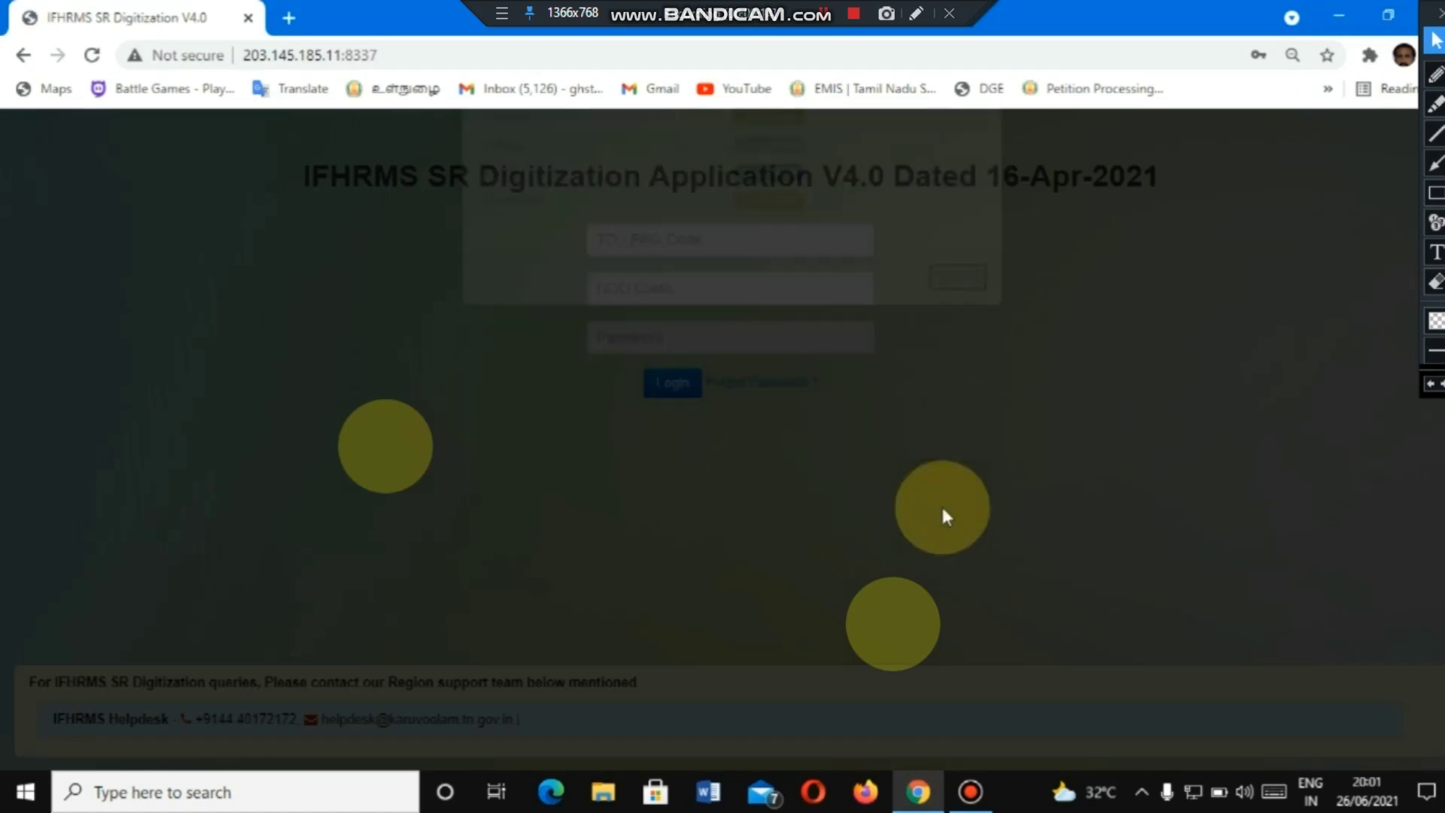
pyautogui.click(623, 238)
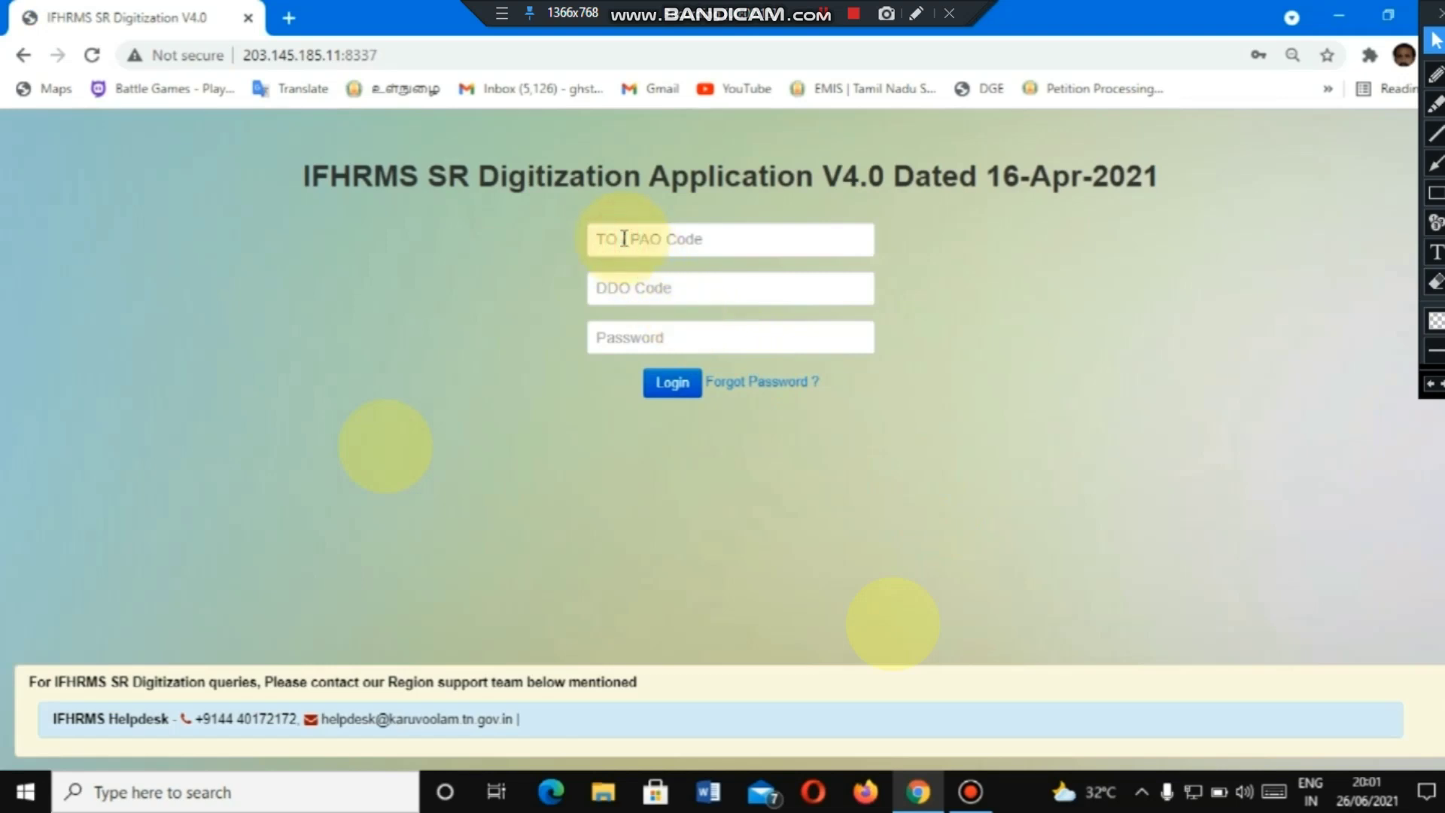
pyautogui.write('1')
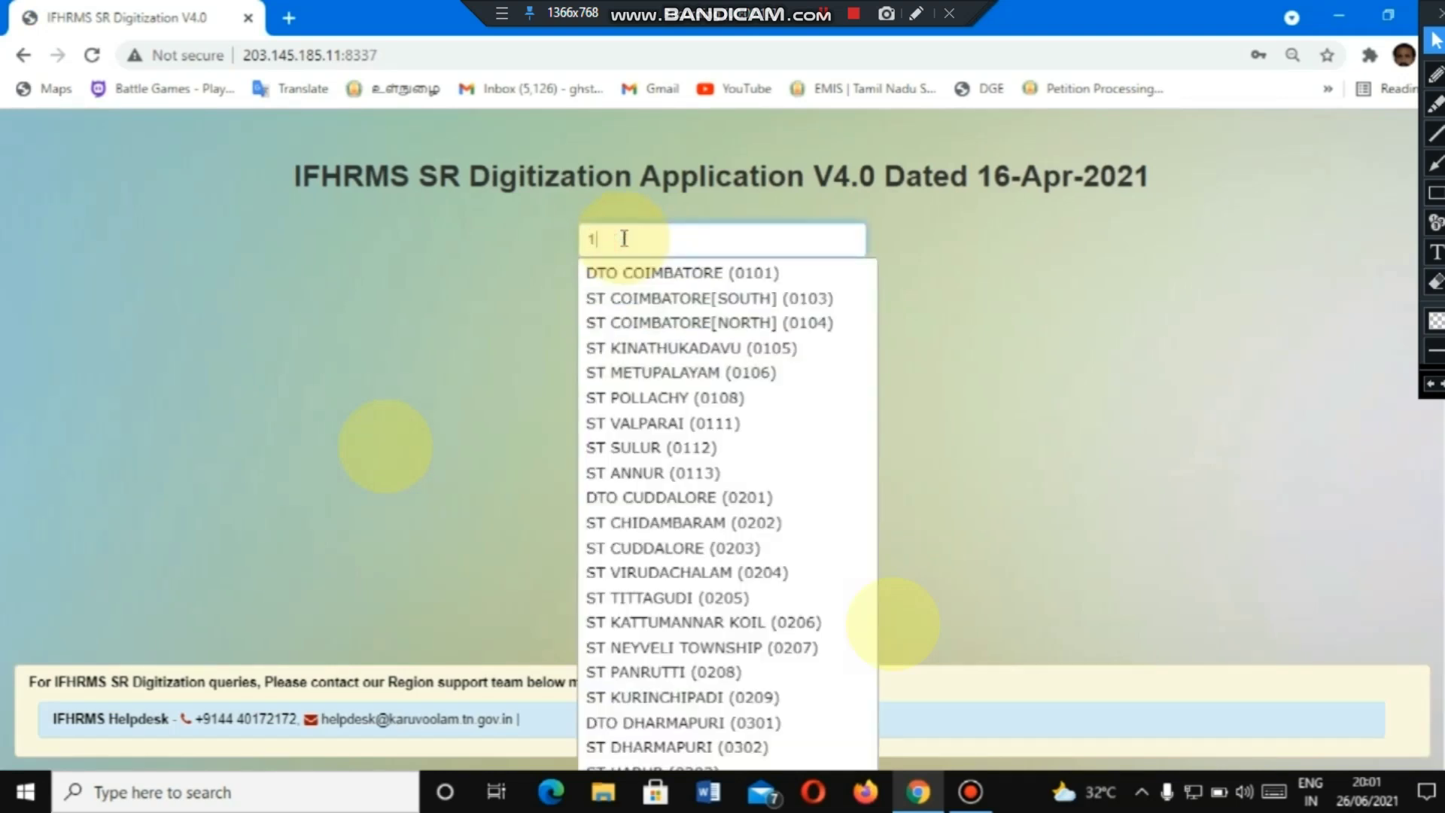
pyautogui.write('8')
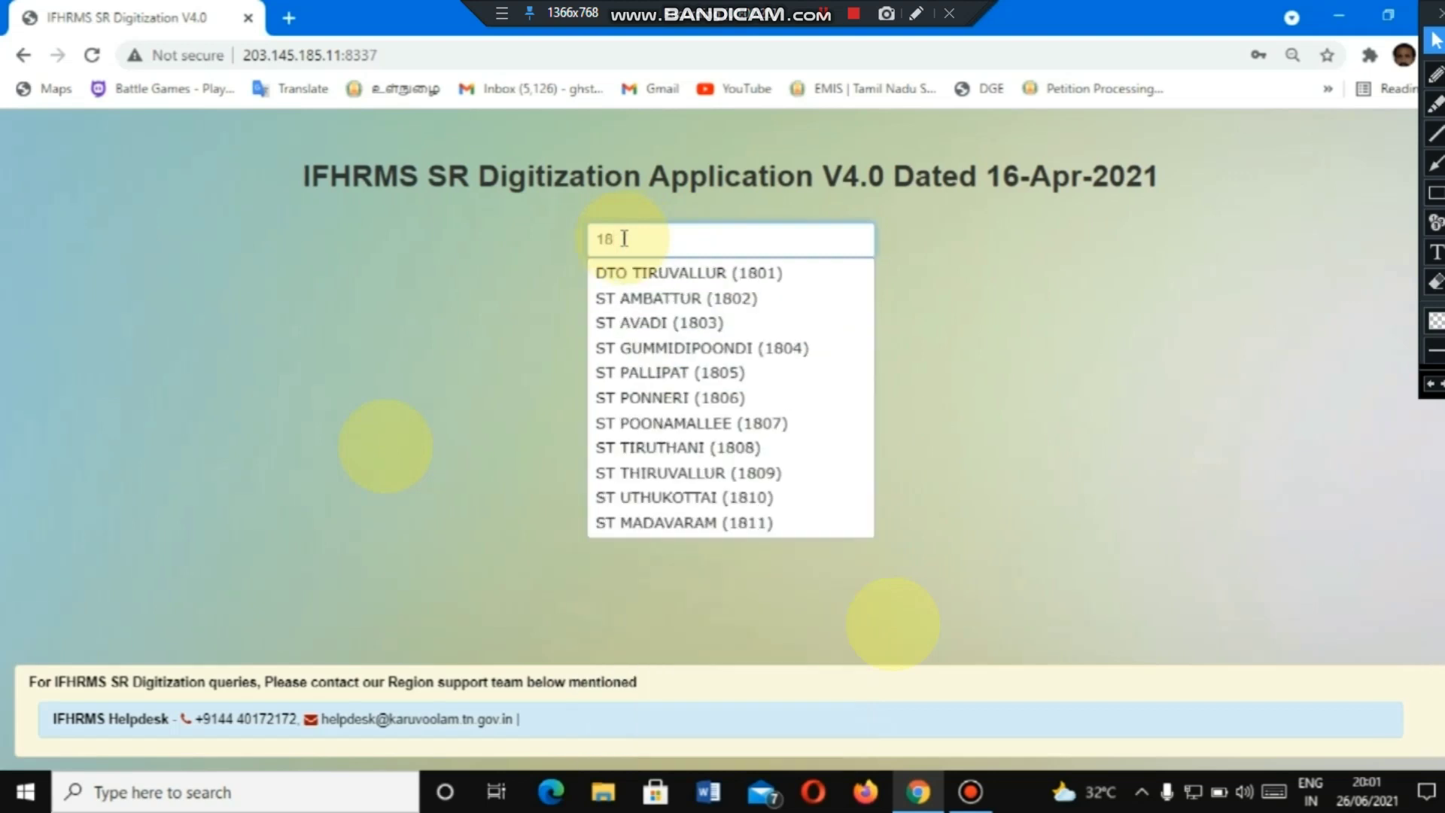
pyautogui.write('10')
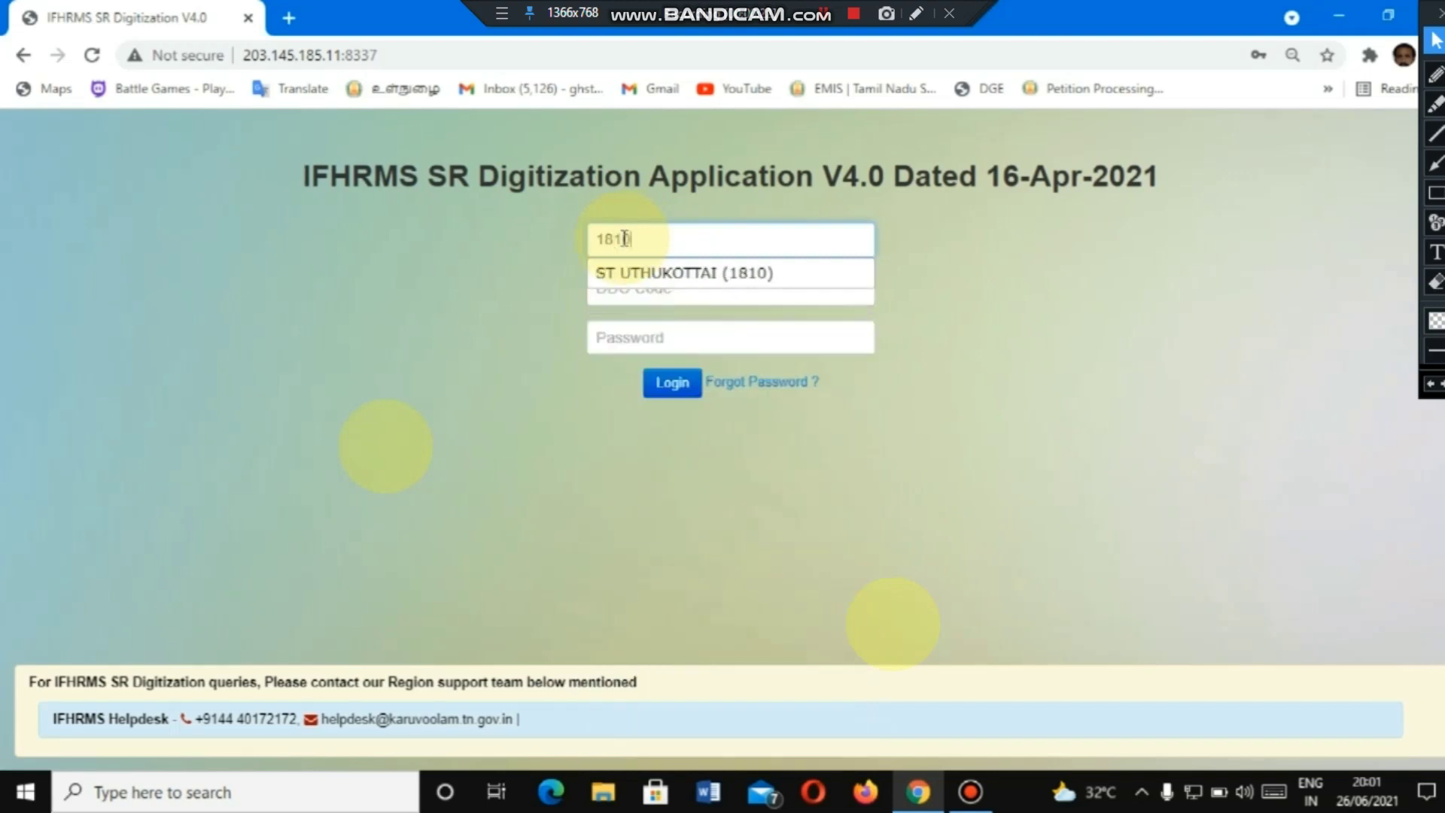
pyautogui.click(670, 387)
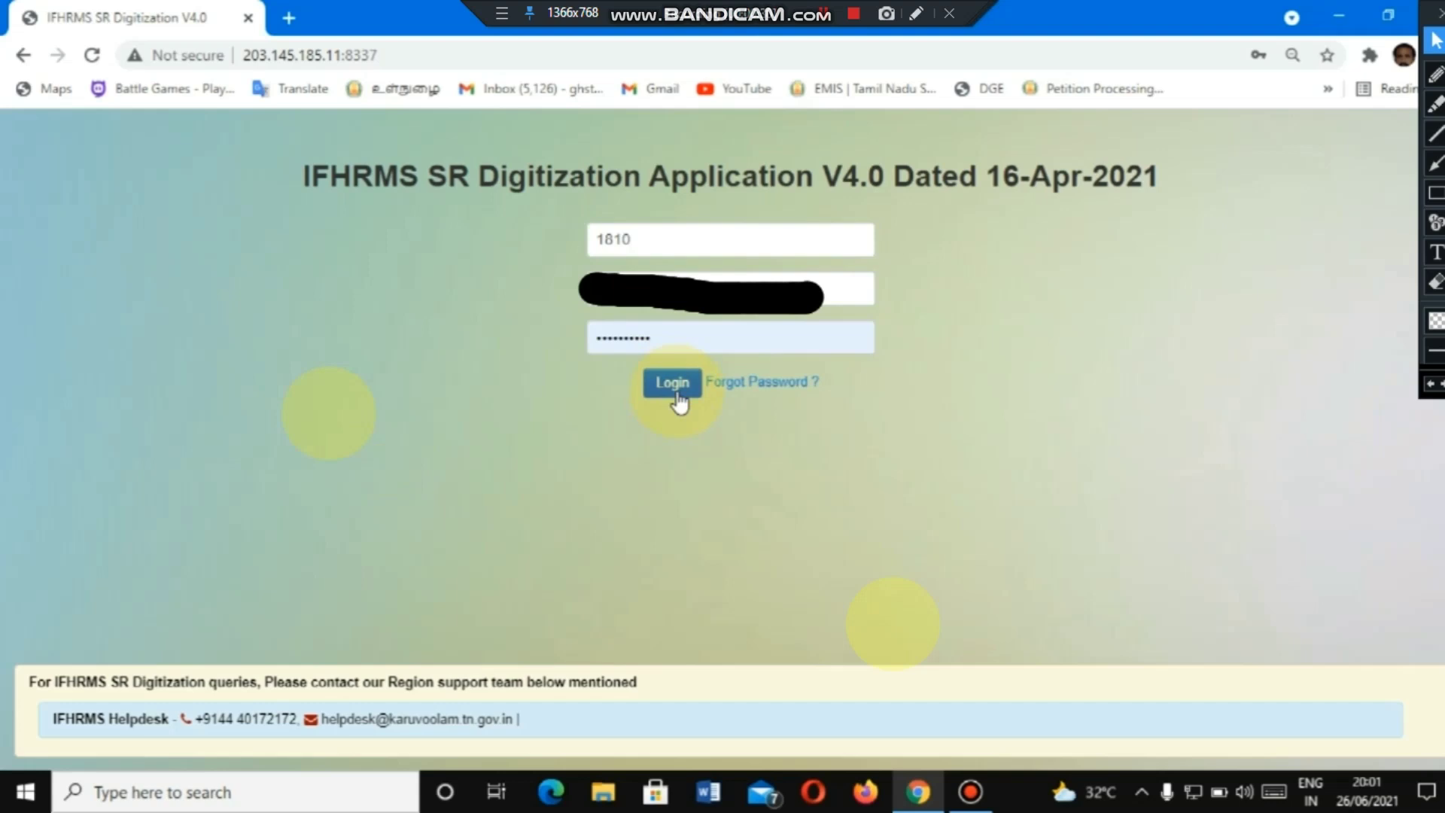
pyautogui.click(675, 387)
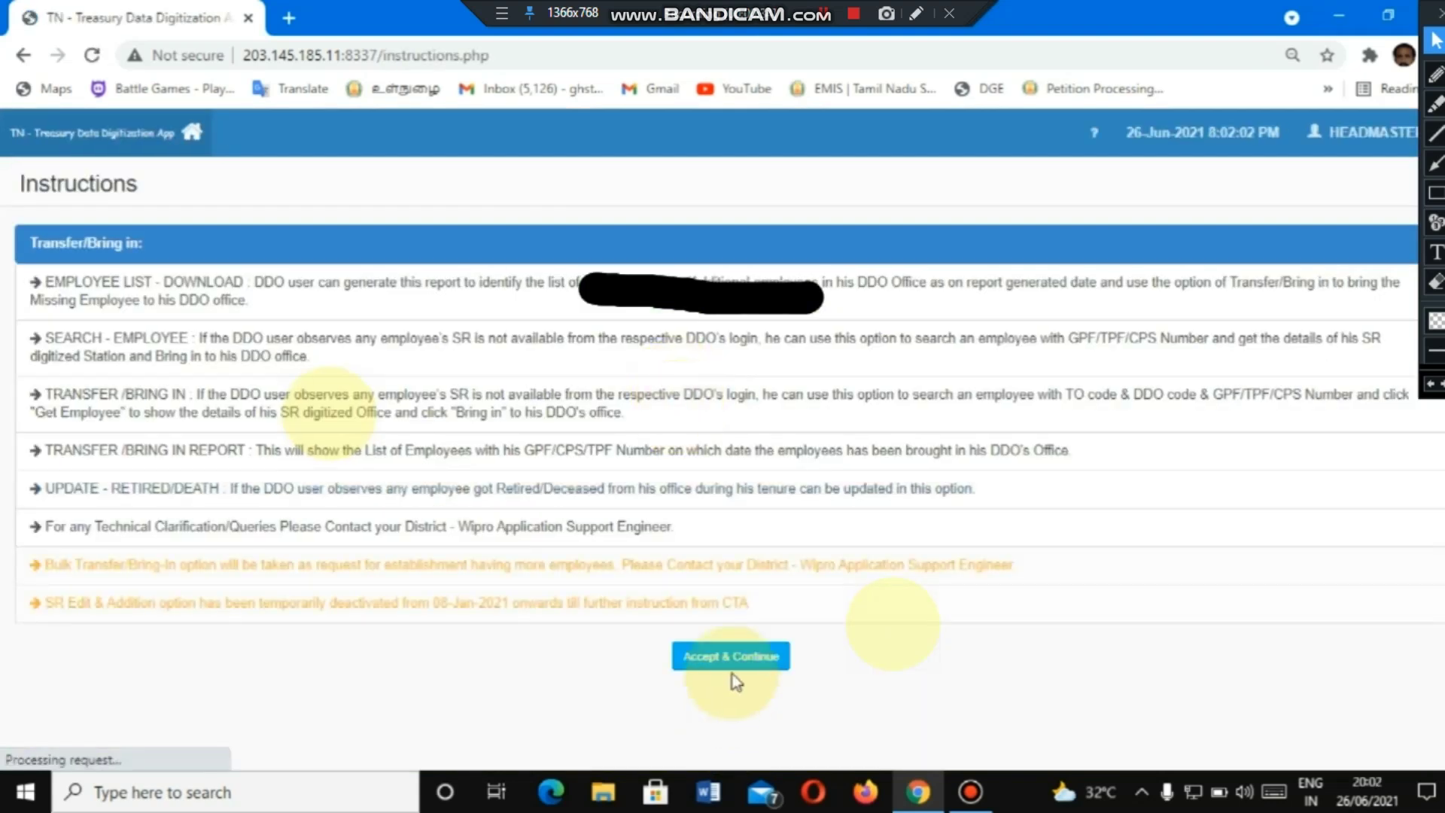
# - Accept the instructions and open the Headmaster's employee record for editing from the Employee Information list
pyautogui.click(733, 675)
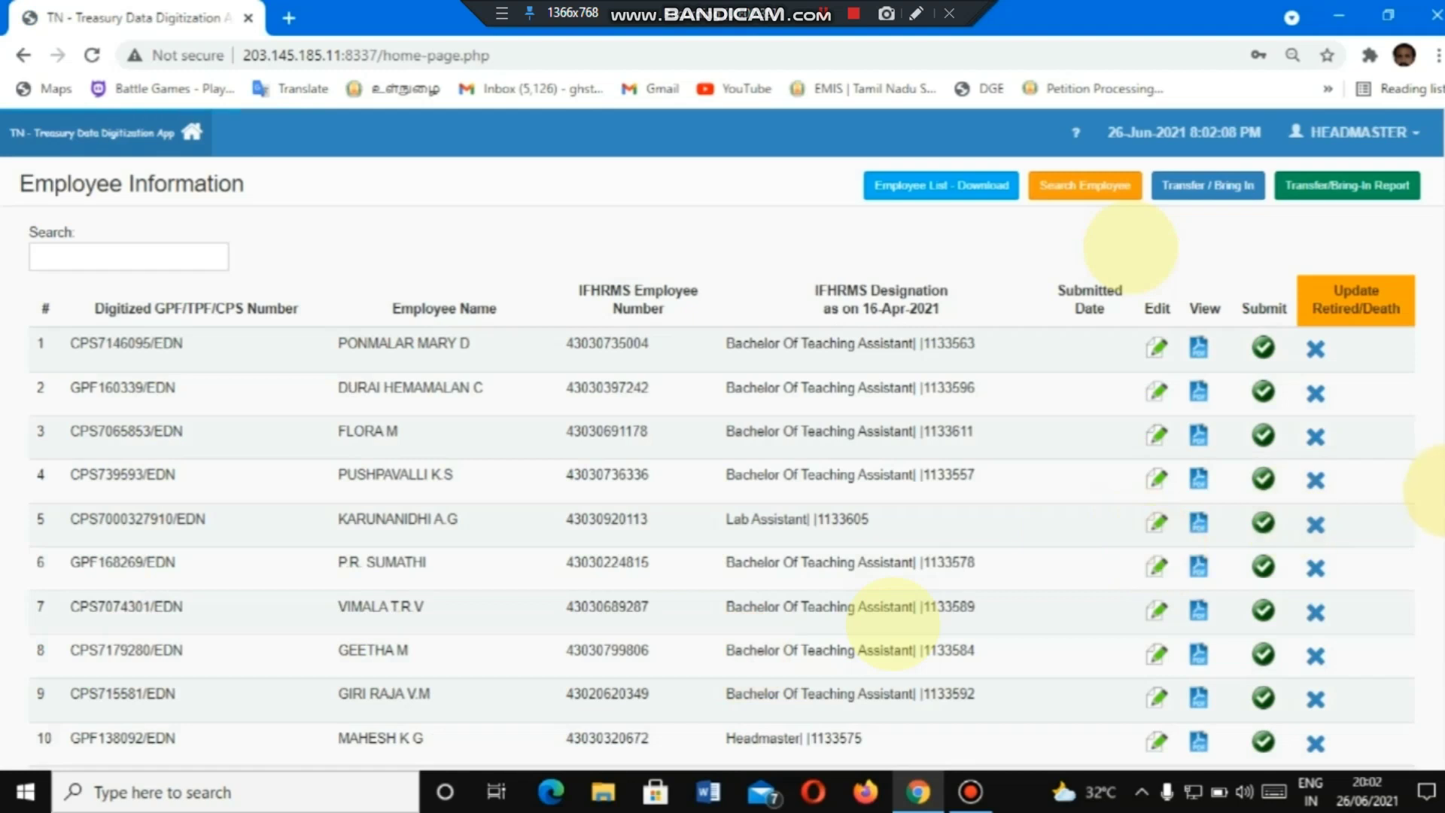
pyautogui.scroll(-1, 892, 624)
pyautogui.scroll(1, 893, 624)
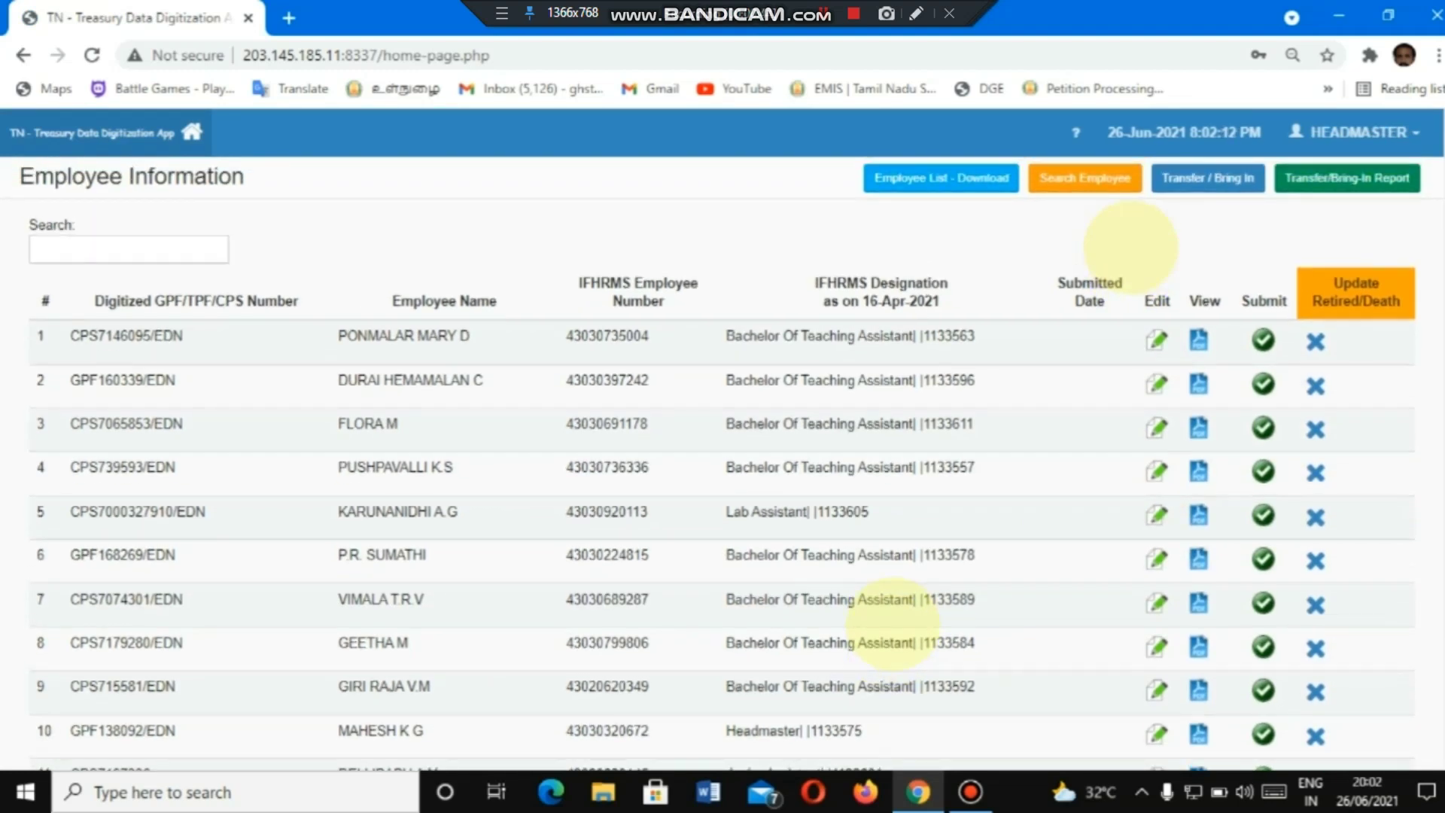
pyautogui.scroll(-3, 892, 625)
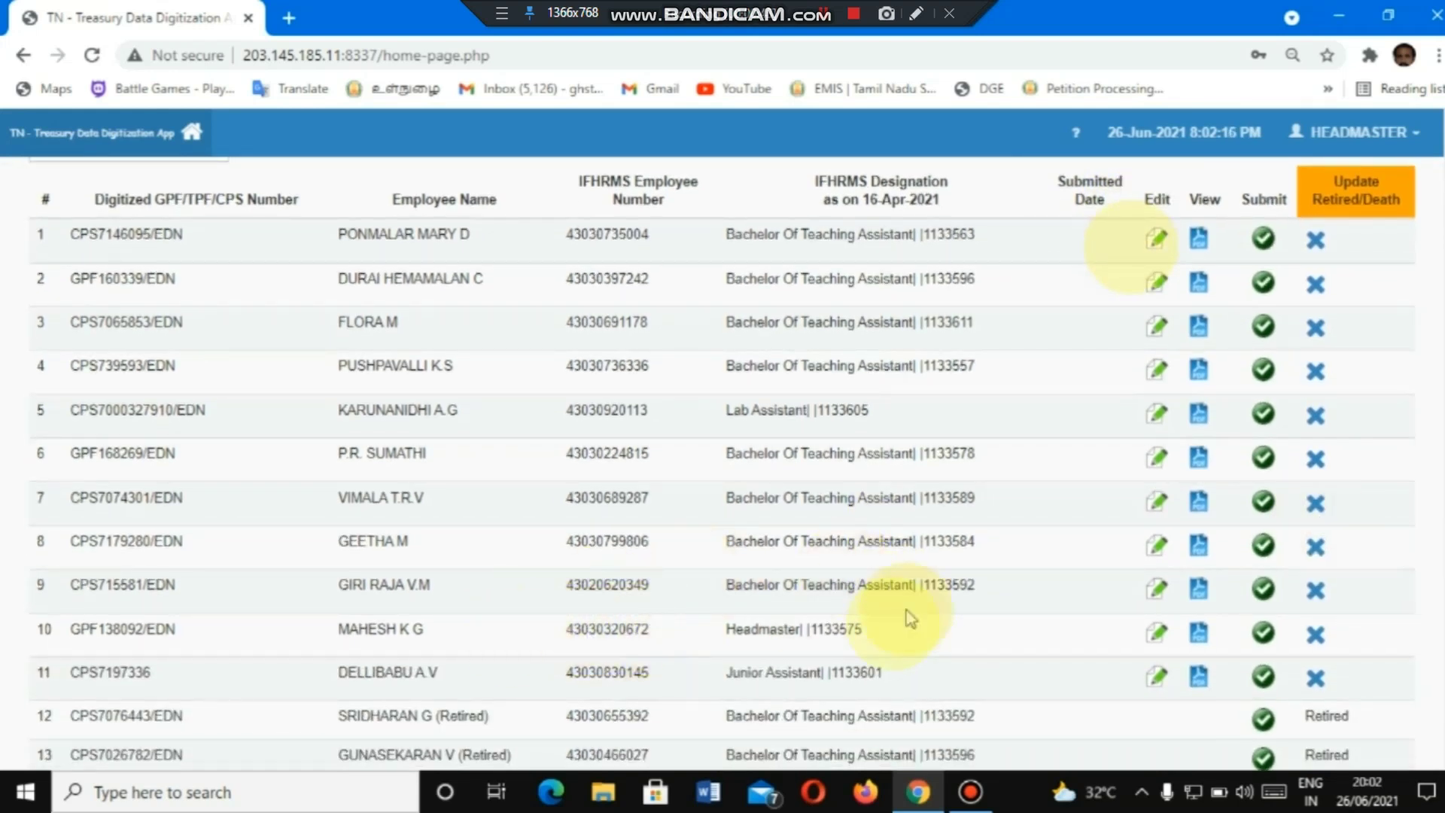
pyautogui.click(1157, 636)
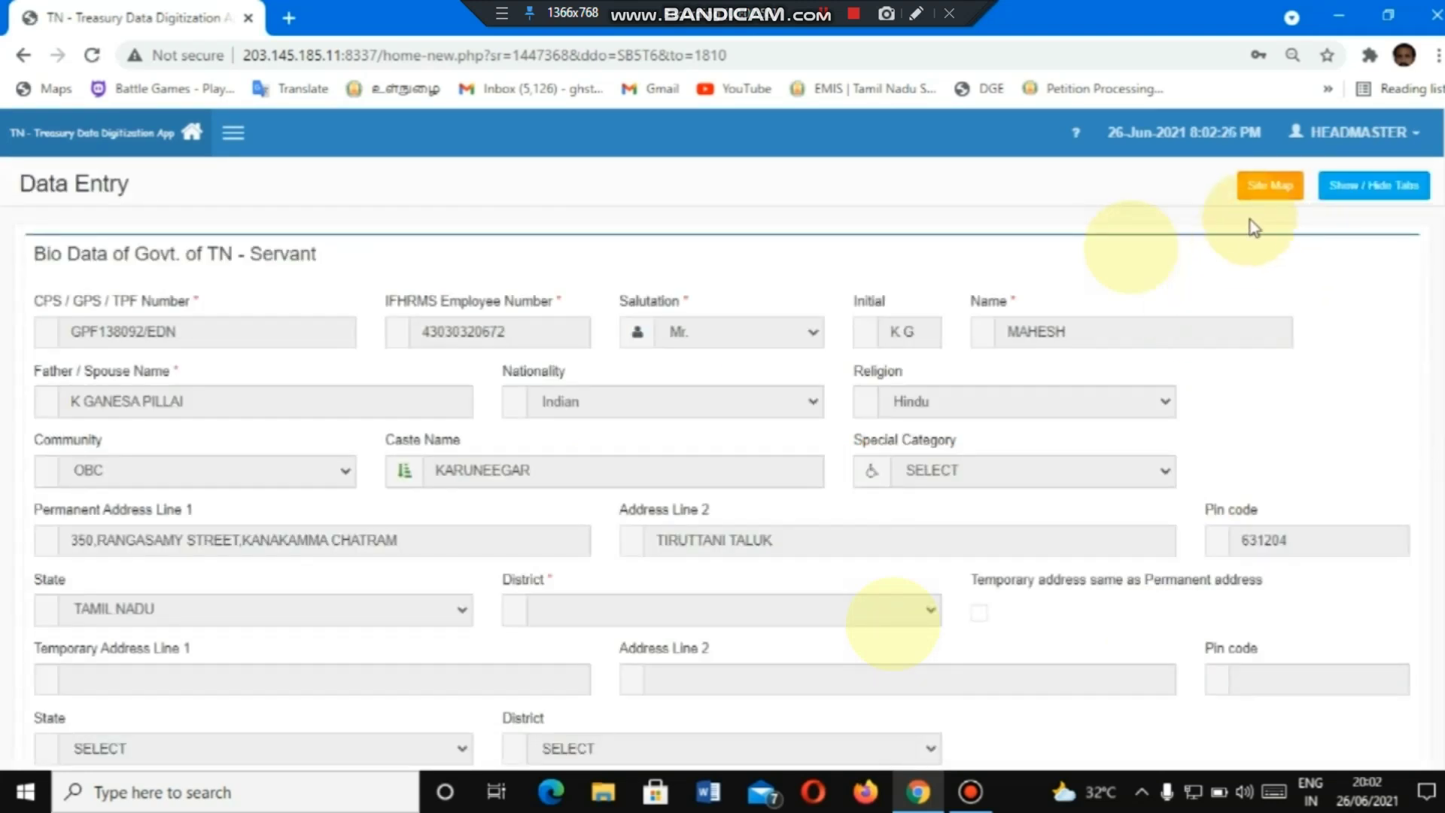
# - Open the Pay Commission section under Option (Revision of Pay) for this employee
pyautogui.click(1258, 197)
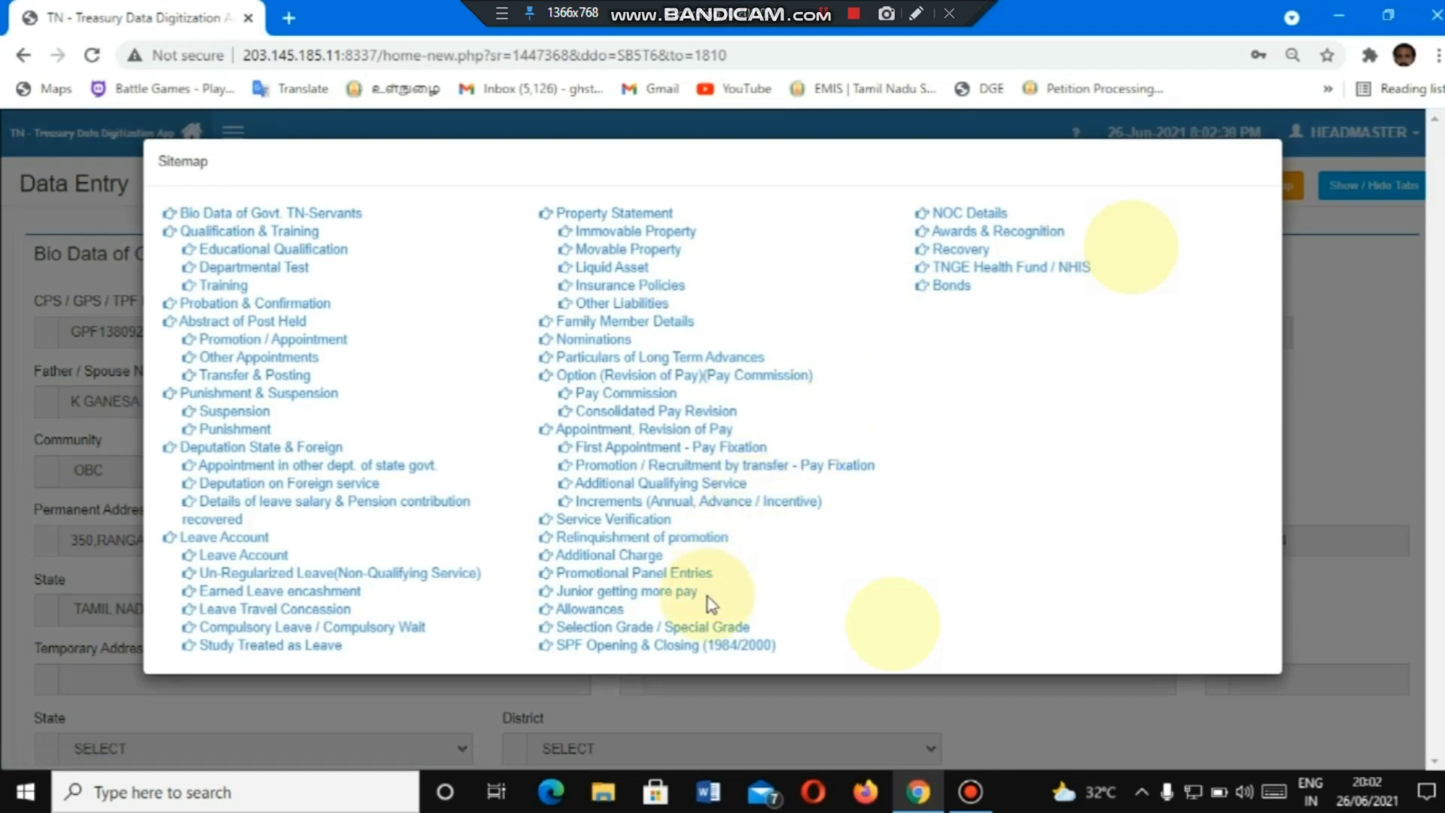
pyautogui.hotkey('ctrl', '+')
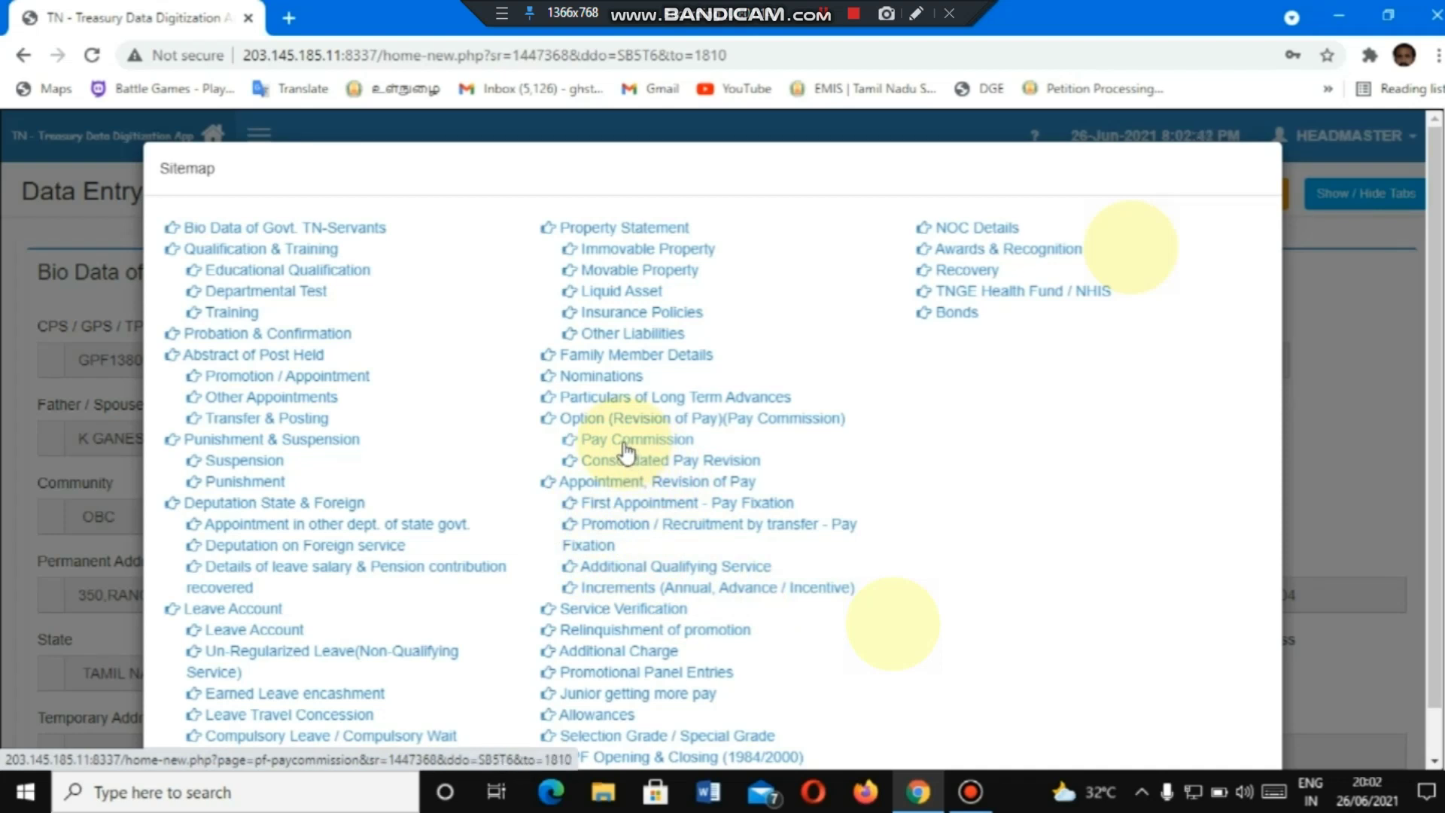
pyautogui.hotkey('ctrl', '+')
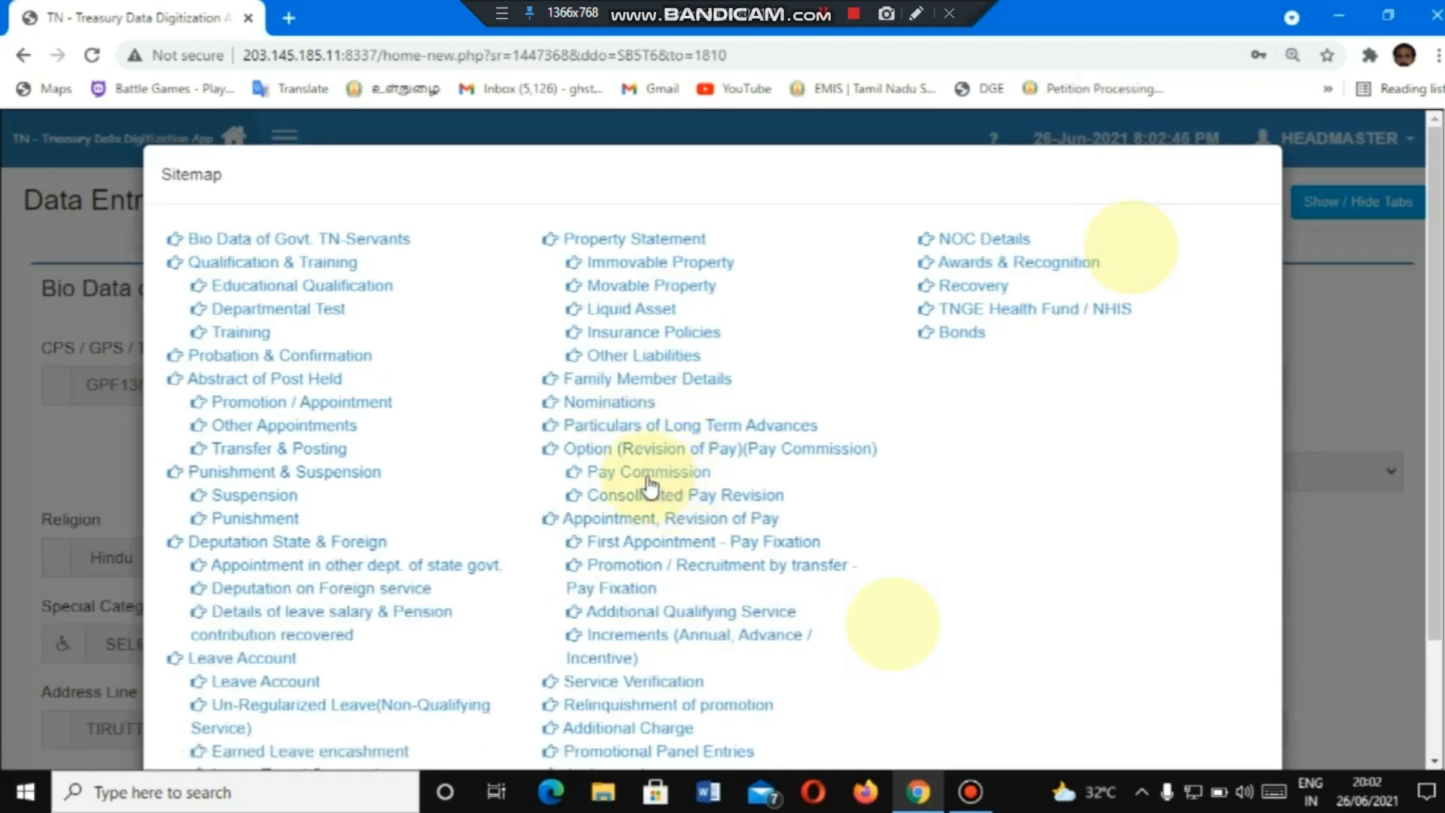
pyautogui.click(647, 482)
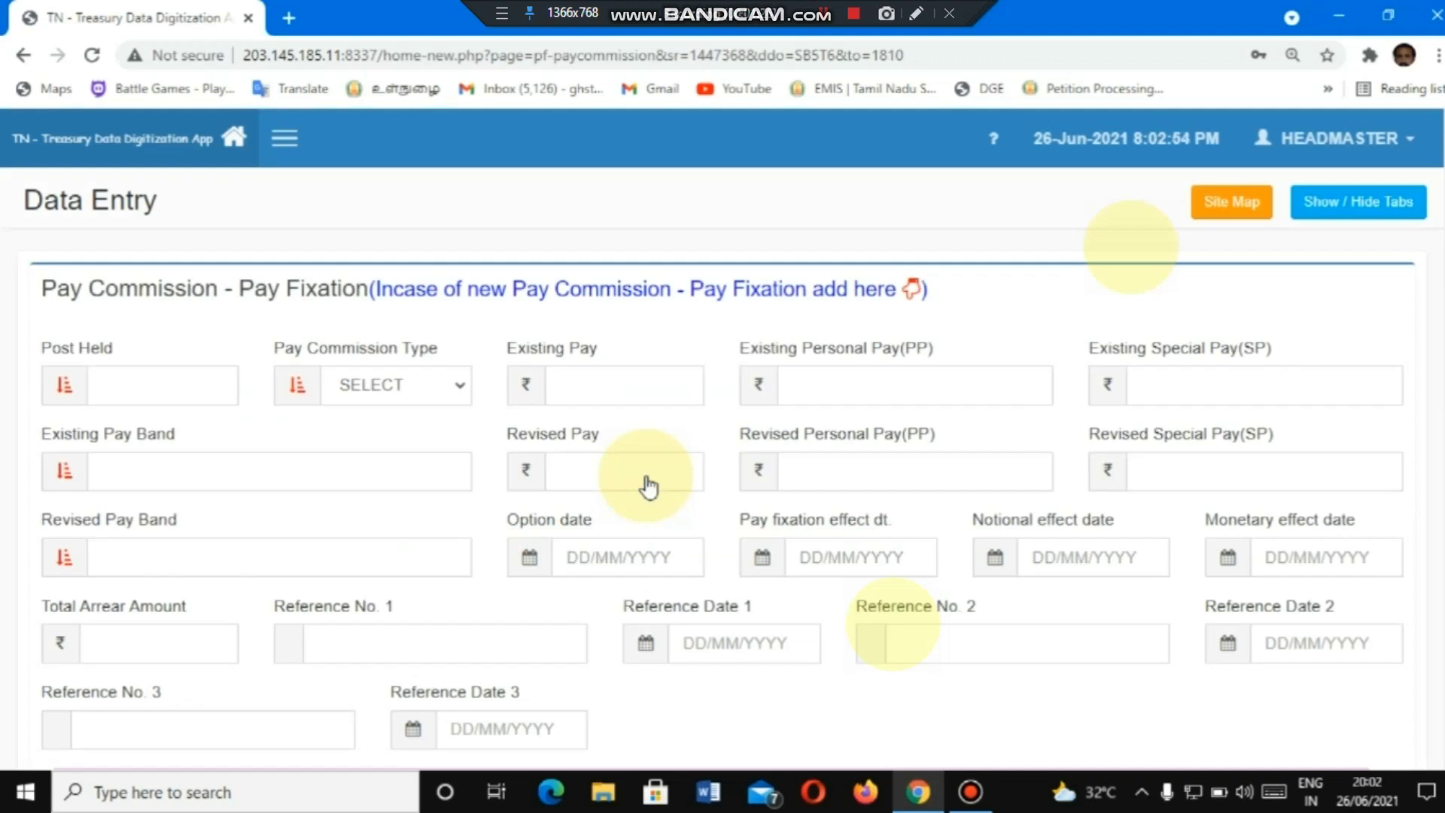
# - Set the post held to HEAD MASTER (HIGH SCHOOL) and the pay commission type to 7th
pyautogui.click(160, 392)
pyautogui.write('HEAD')
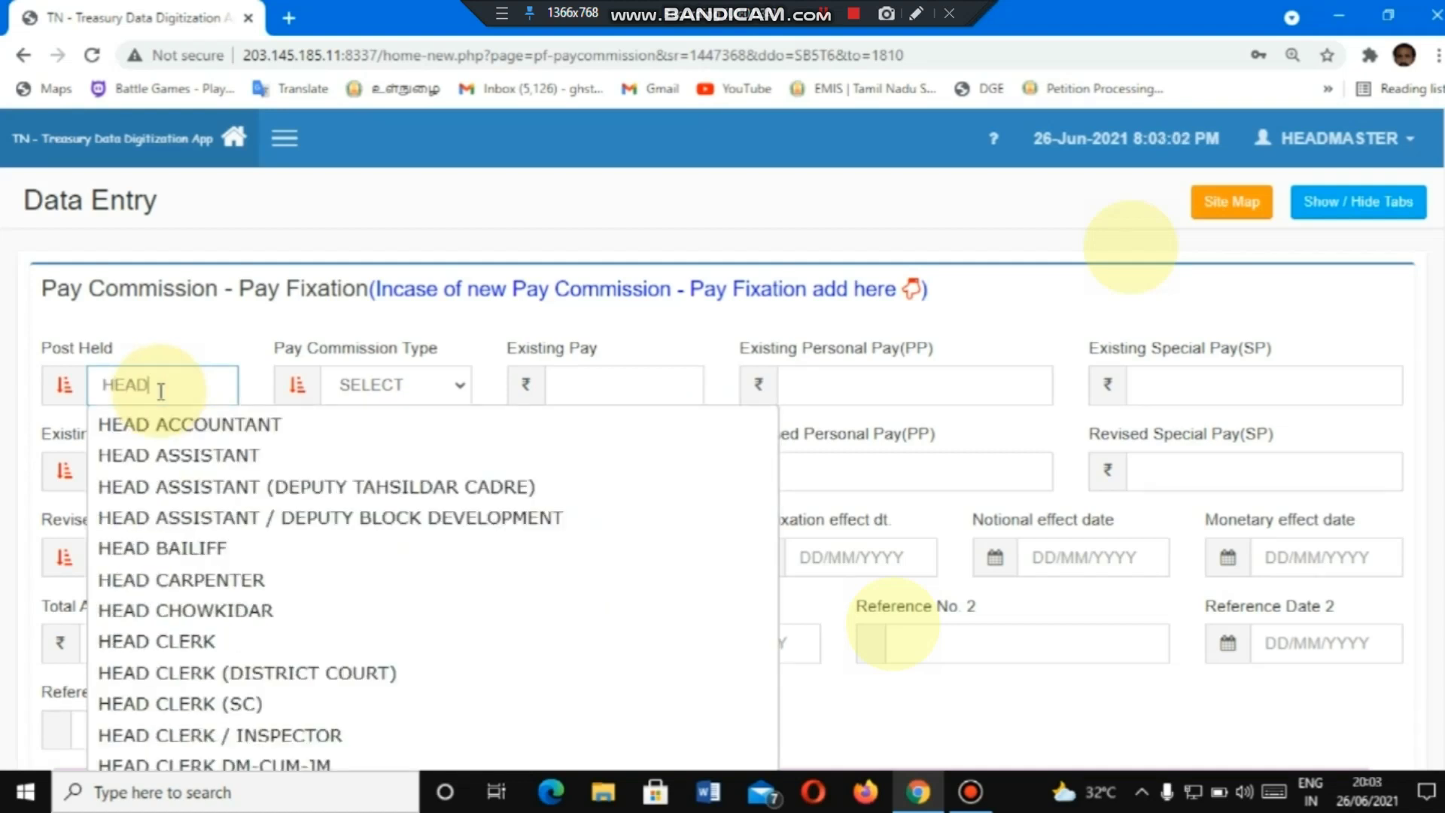
pyautogui.write(' M')
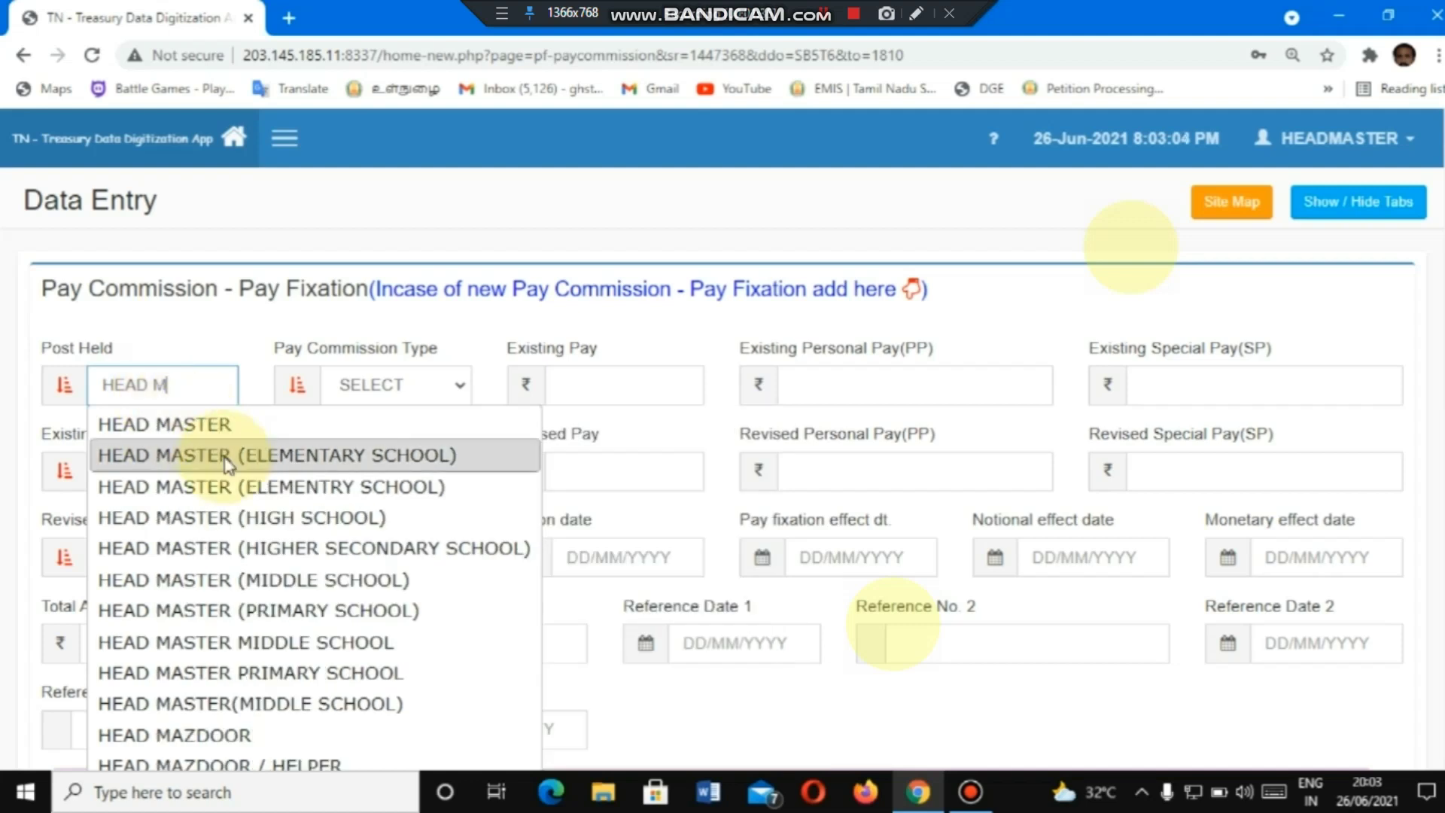
pyautogui.click(268, 513)
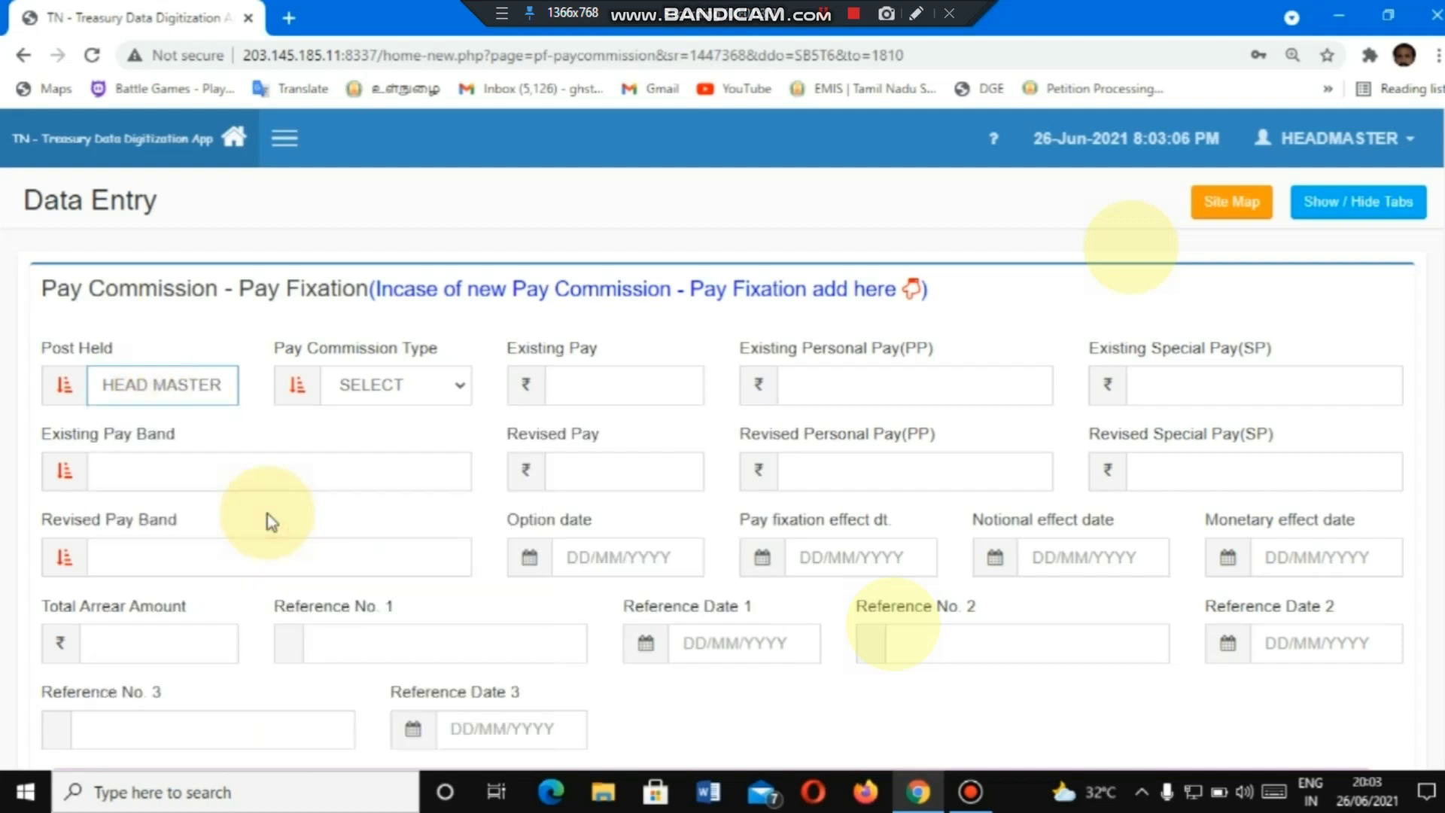
pyautogui.click(460, 390)
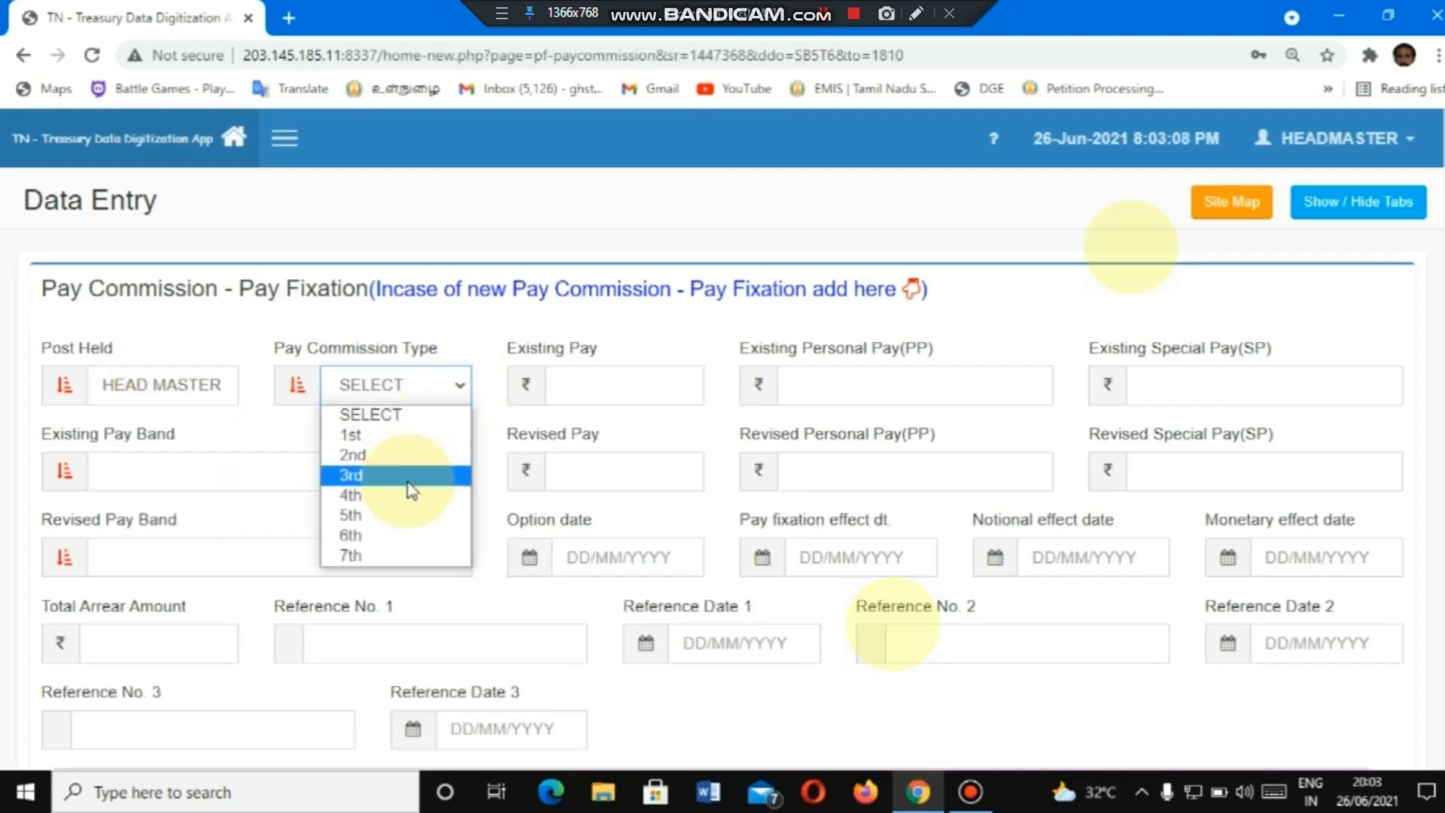
pyautogui.click(392, 554)
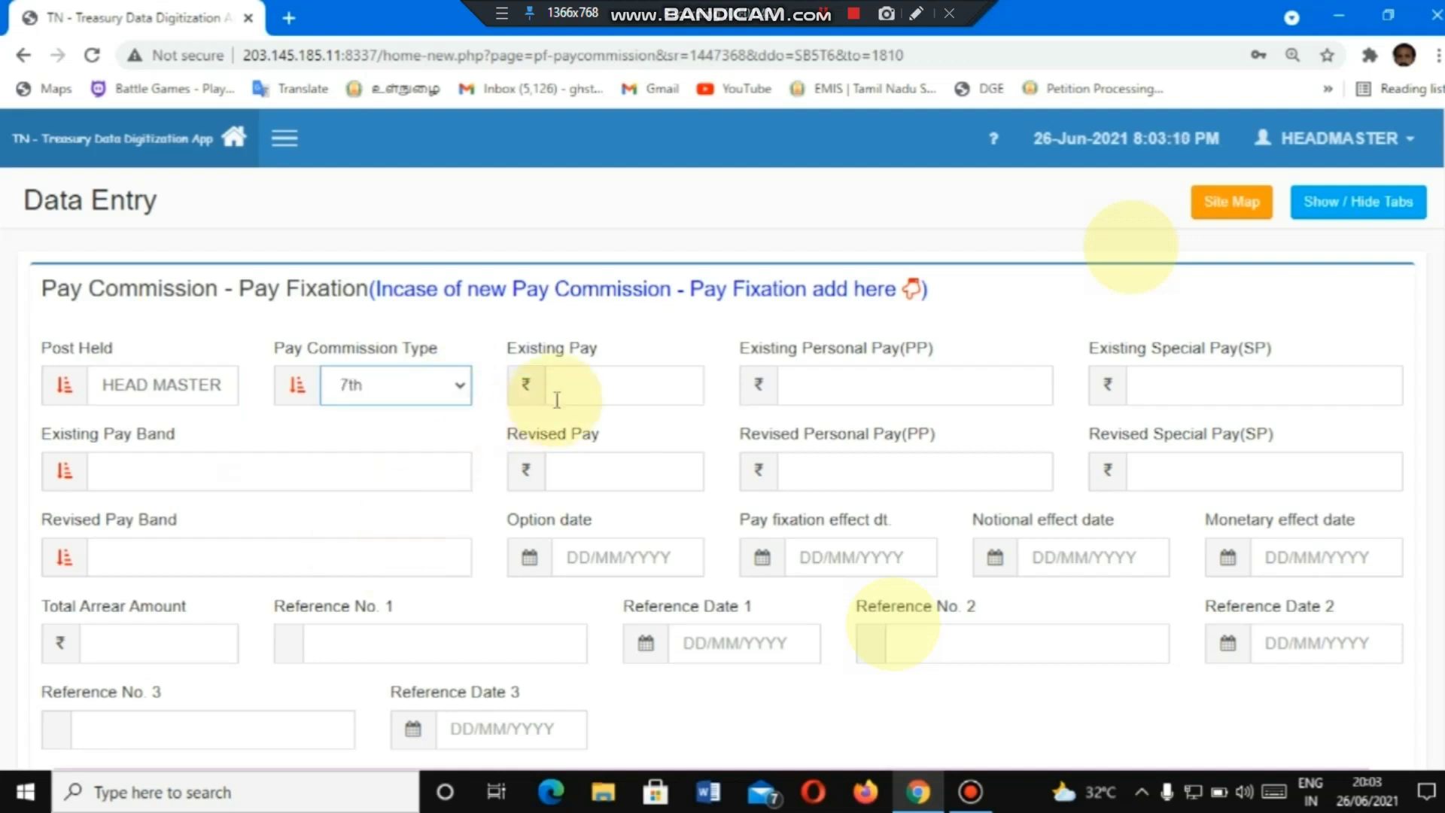
# - Set the existing pay to 45000 and search the existing pay bands for PB
pyautogui.click(582, 379)
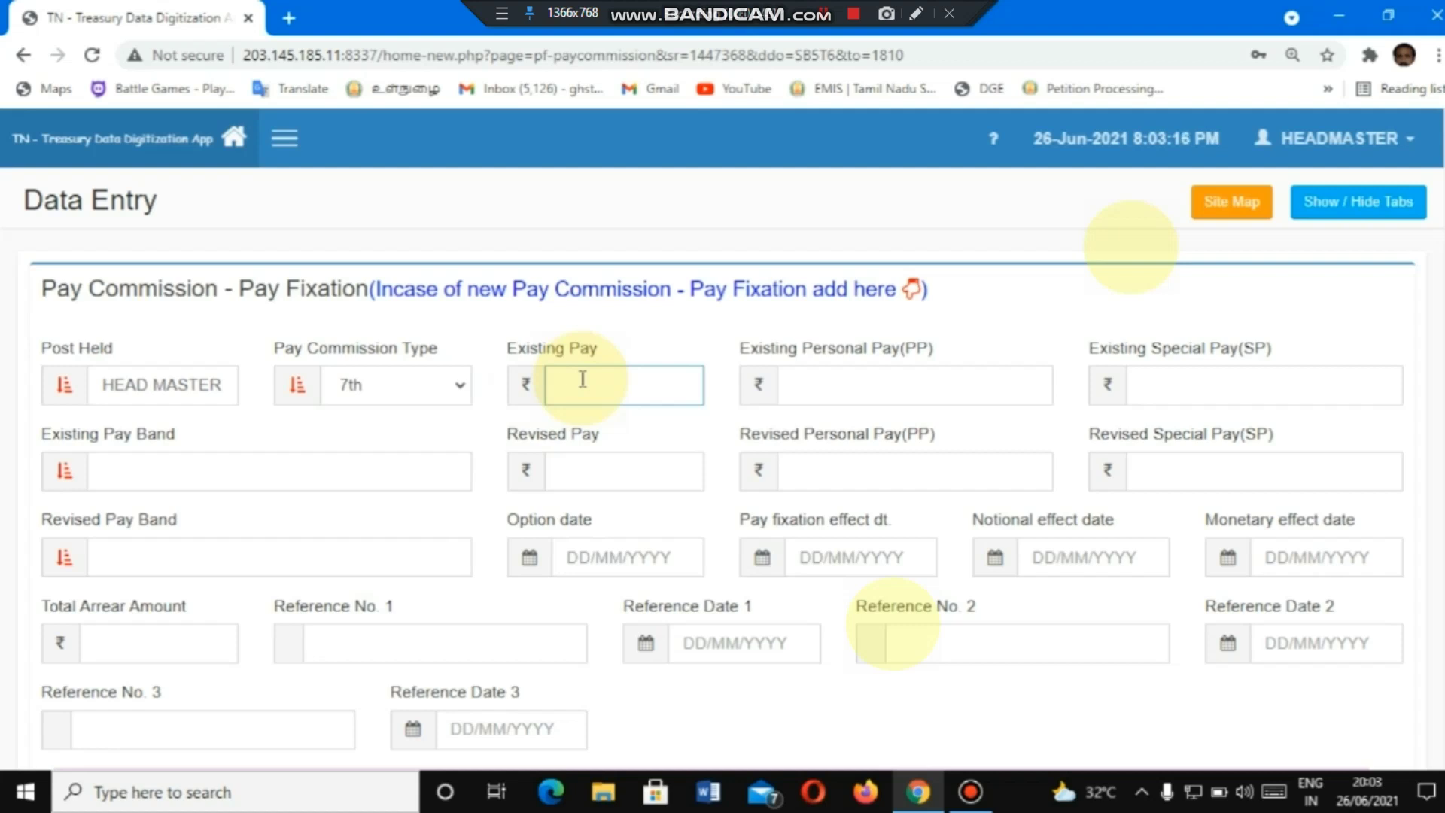
pyautogui.write('0')
pyautogui.write('45600')
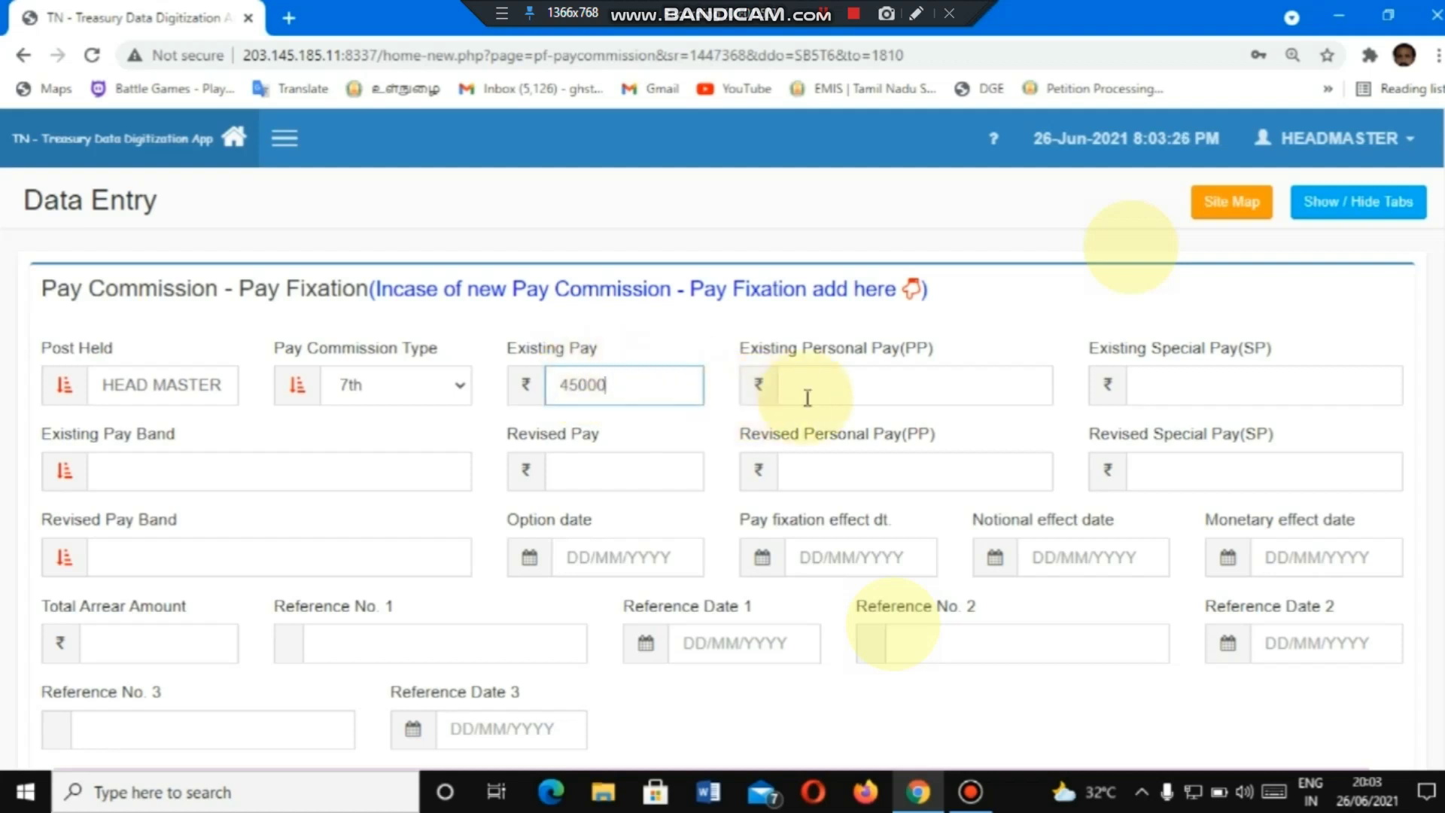
pyautogui.click(220, 475)
pyautogui.write('PB')
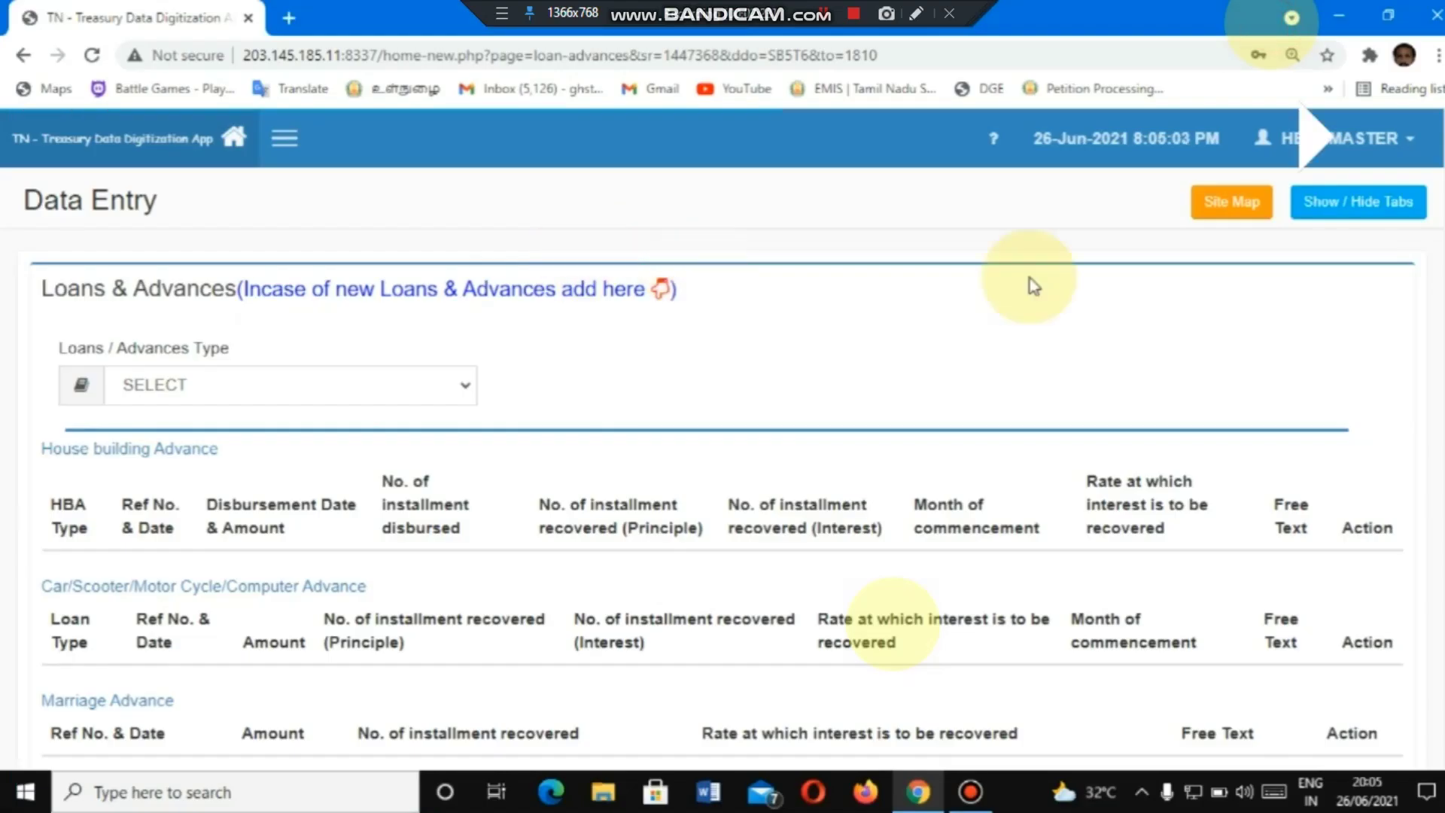
# - Return to the Pay Commission form and enter post held HEAD MASTER (HIGH SCHOOL), commission type 7th and existing pay 45000
pyautogui.click(1221, 215)
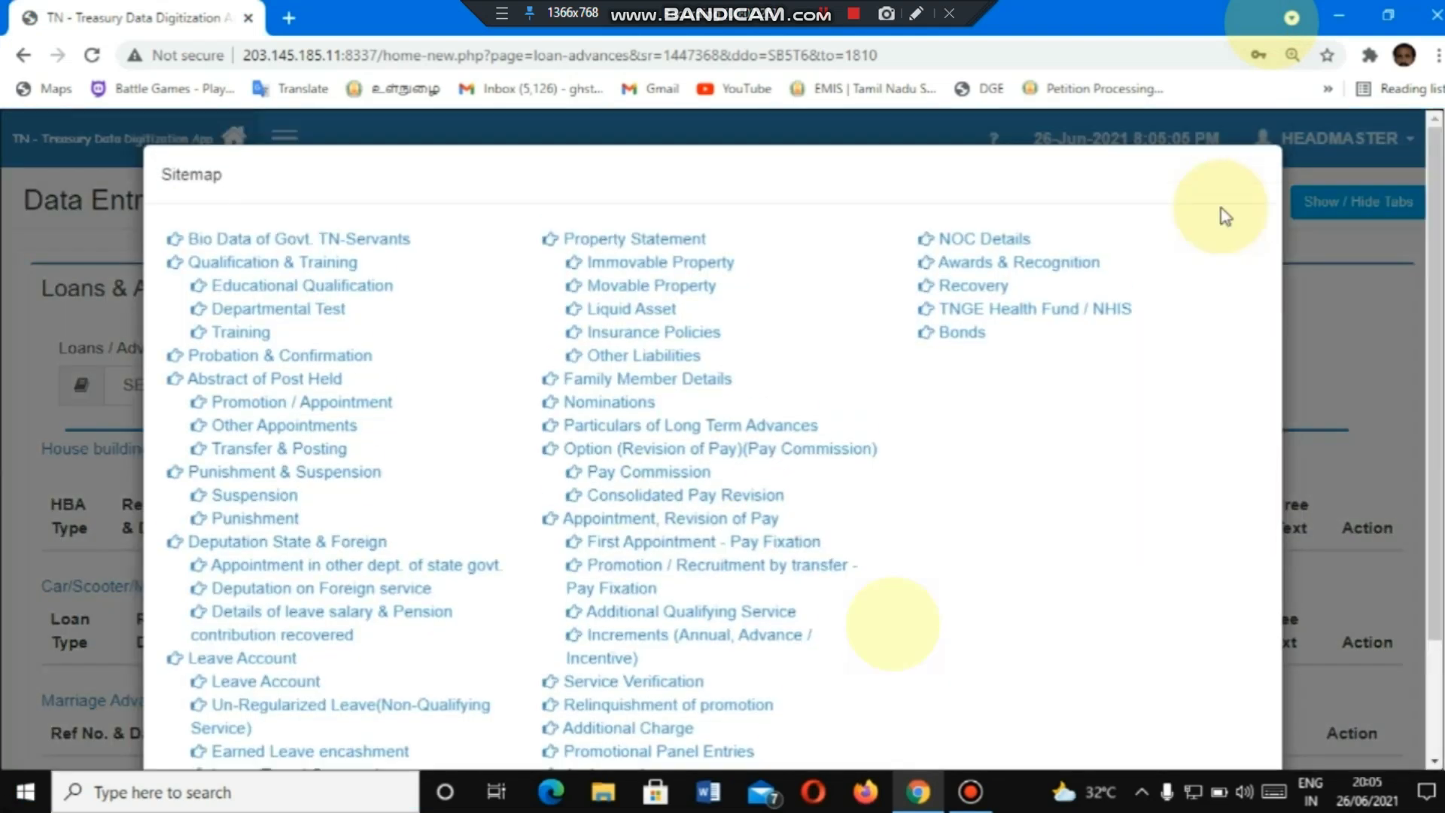
pyautogui.click(664, 478)
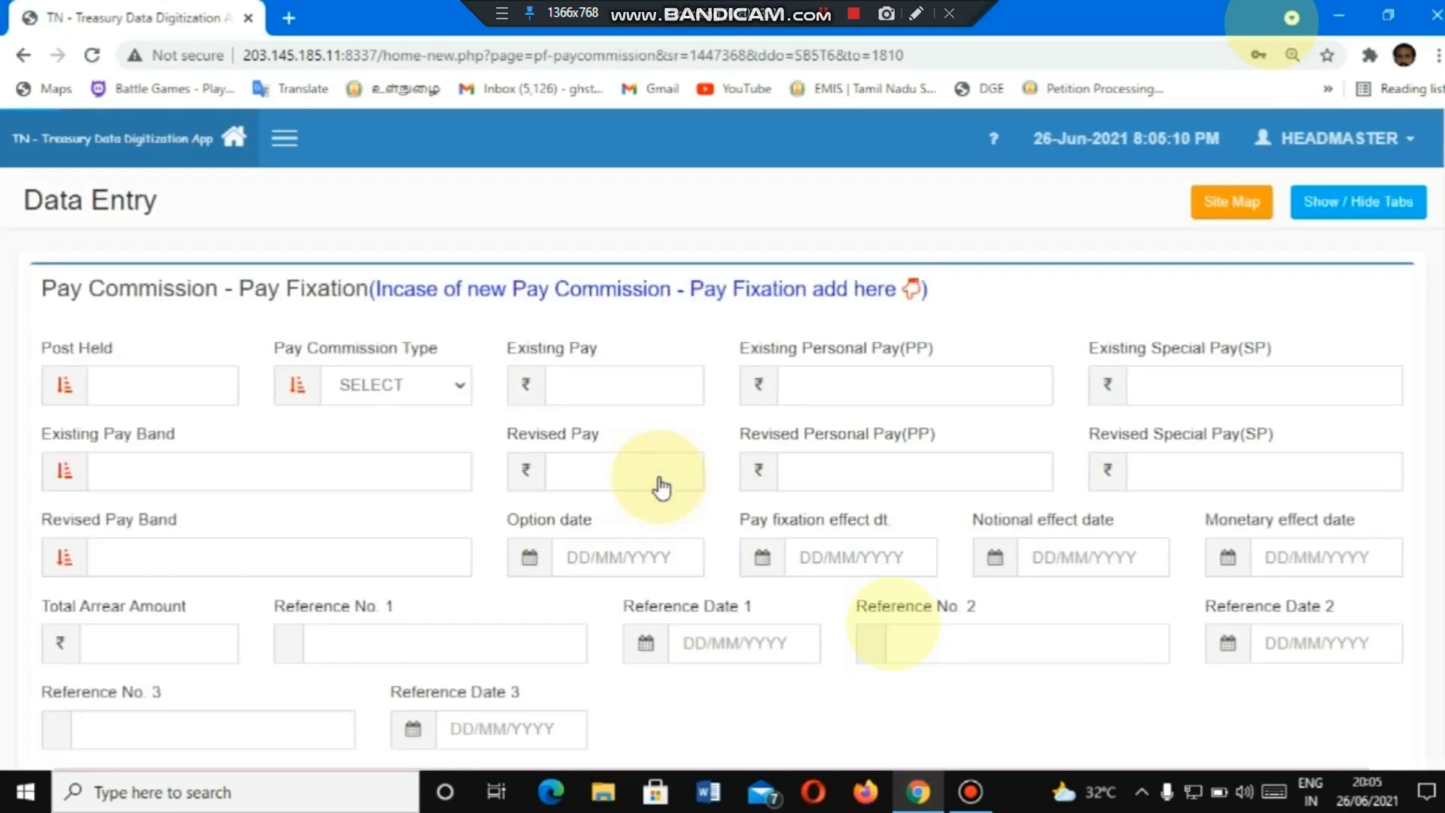
pyautogui.click(141, 383)
pyautogui.write('HEAD')
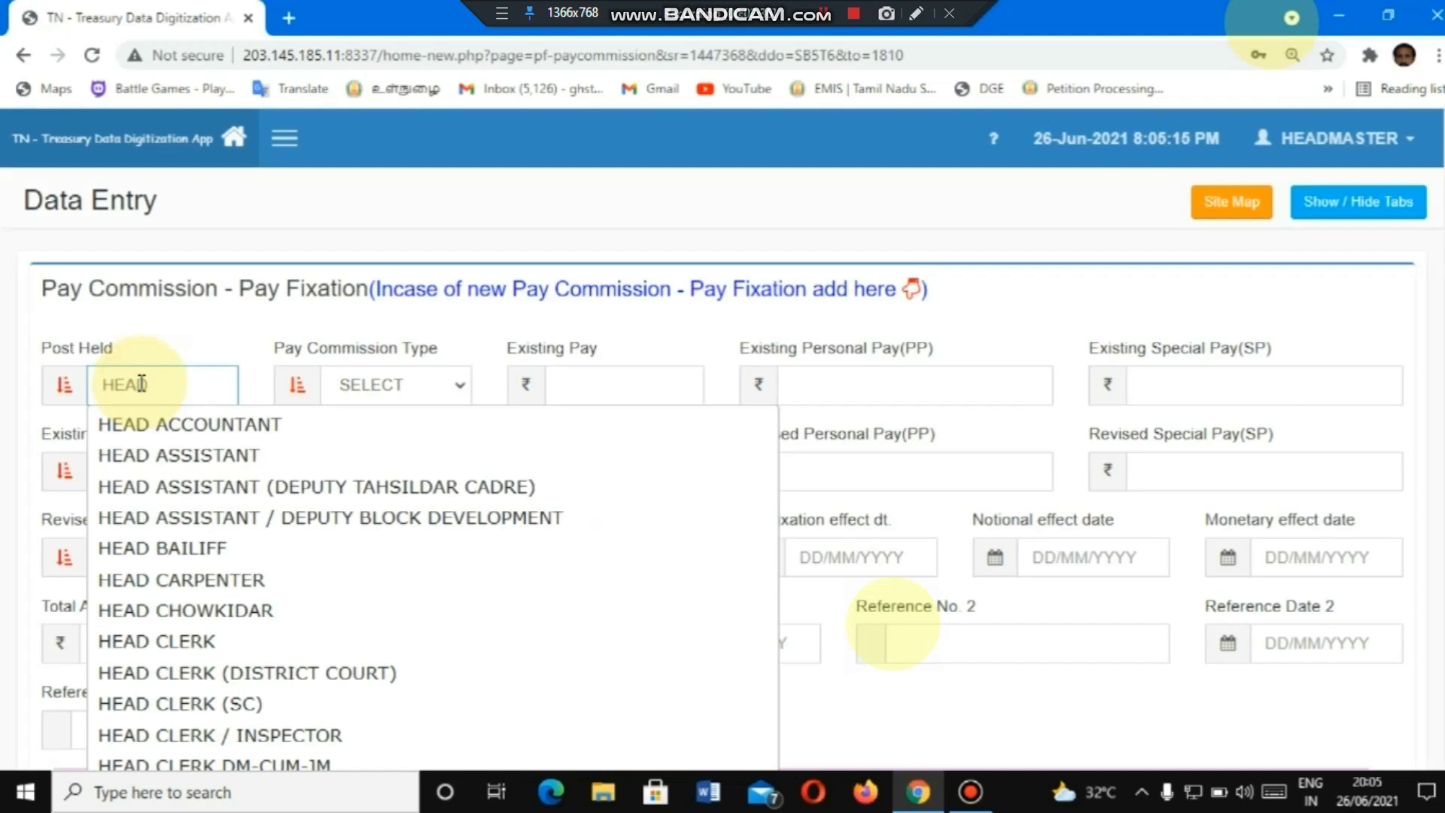
pyautogui.write(' M')
pyautogui.click(314, 517)
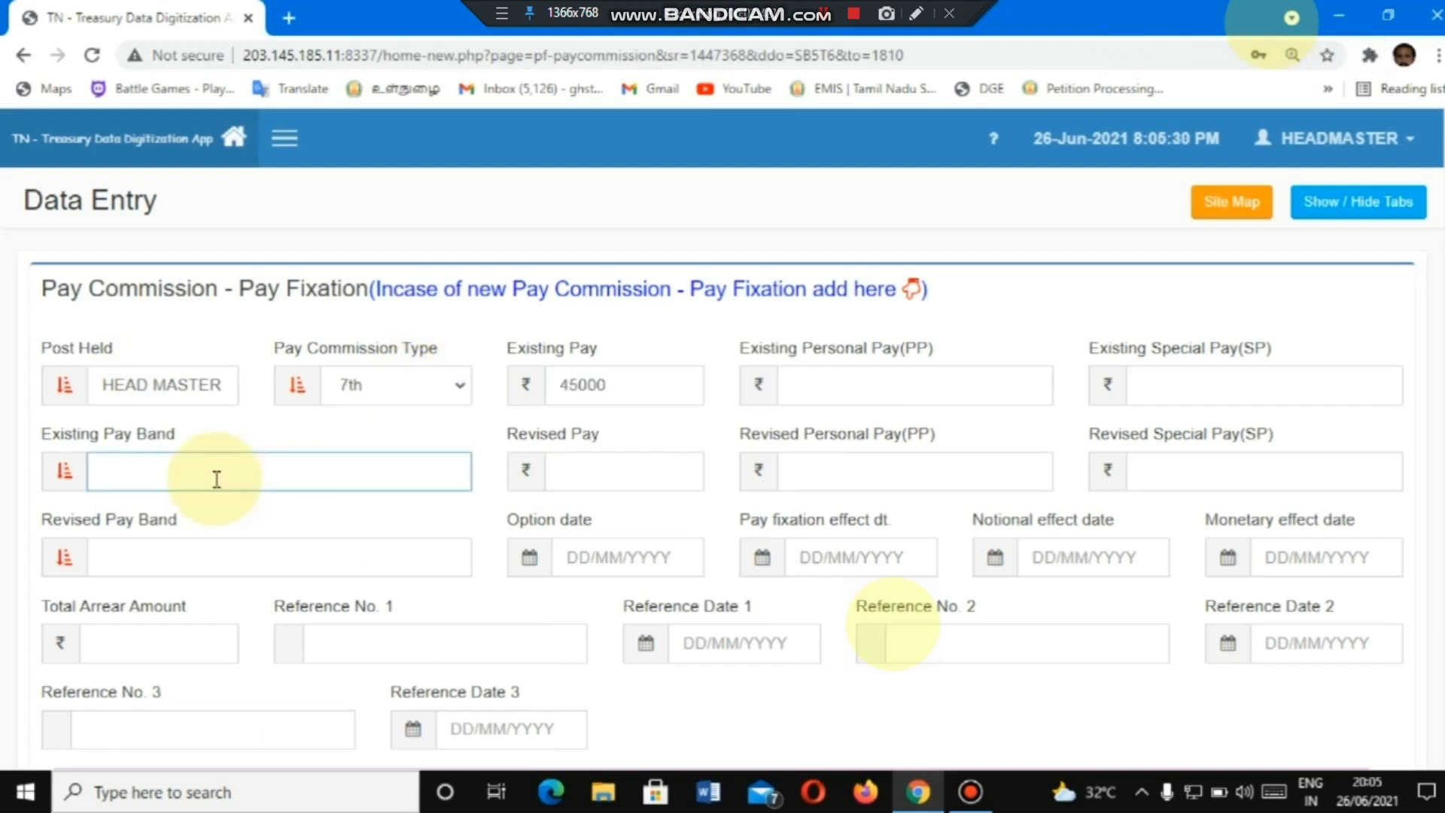
pyautogui.click(589, 476)
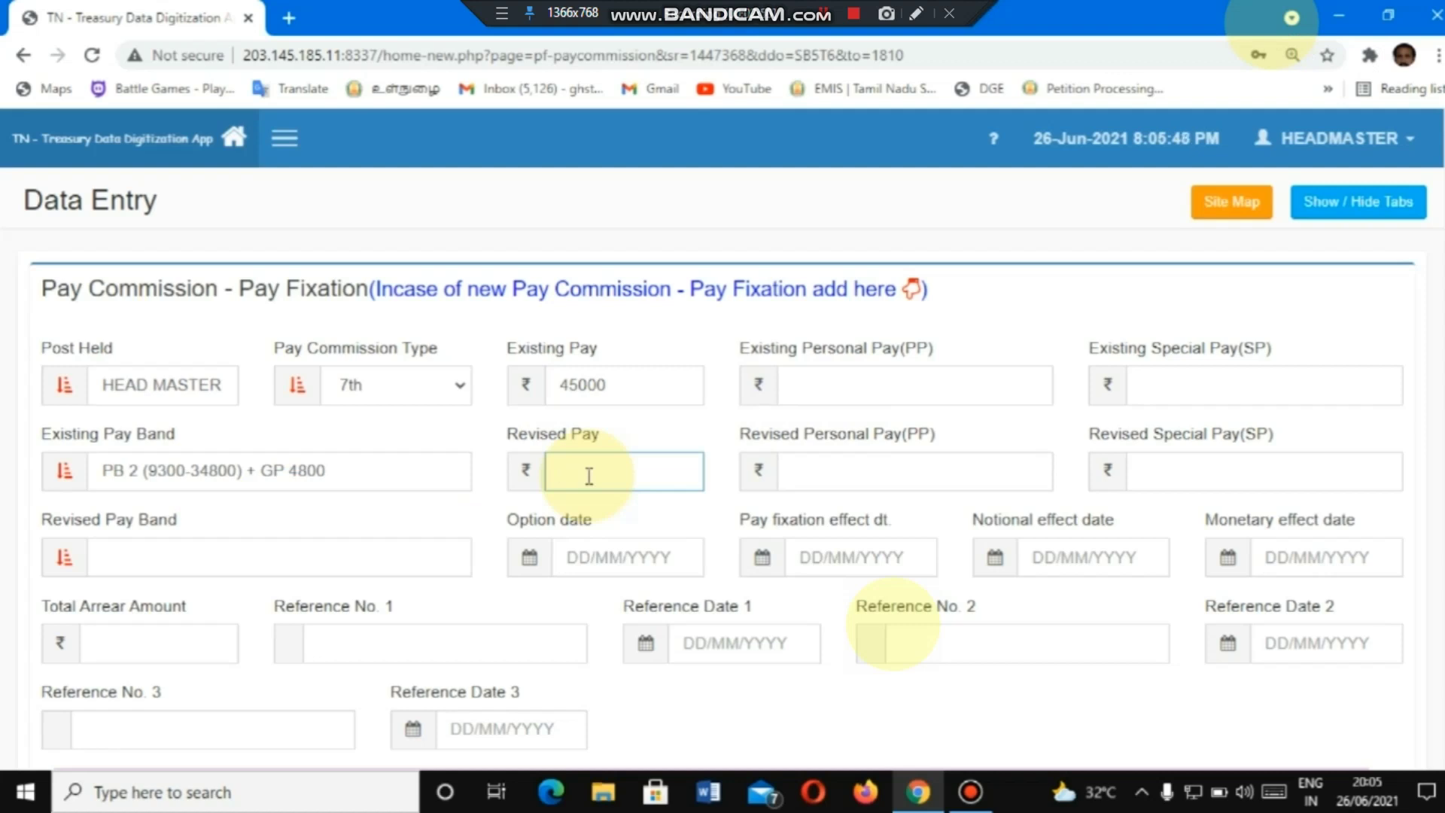
pyautogui.write('3200')
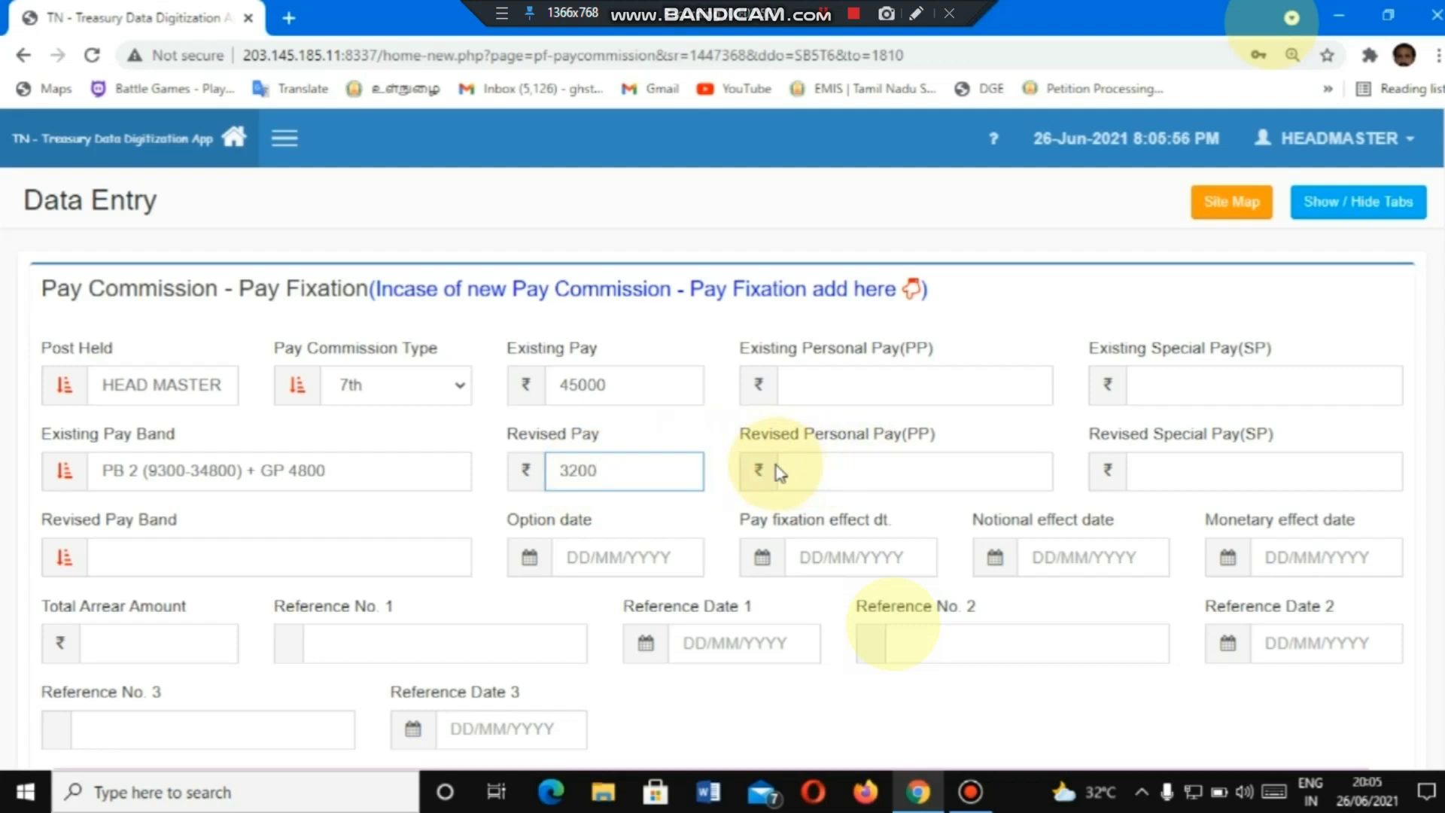
pyautogui.click(149, 555)
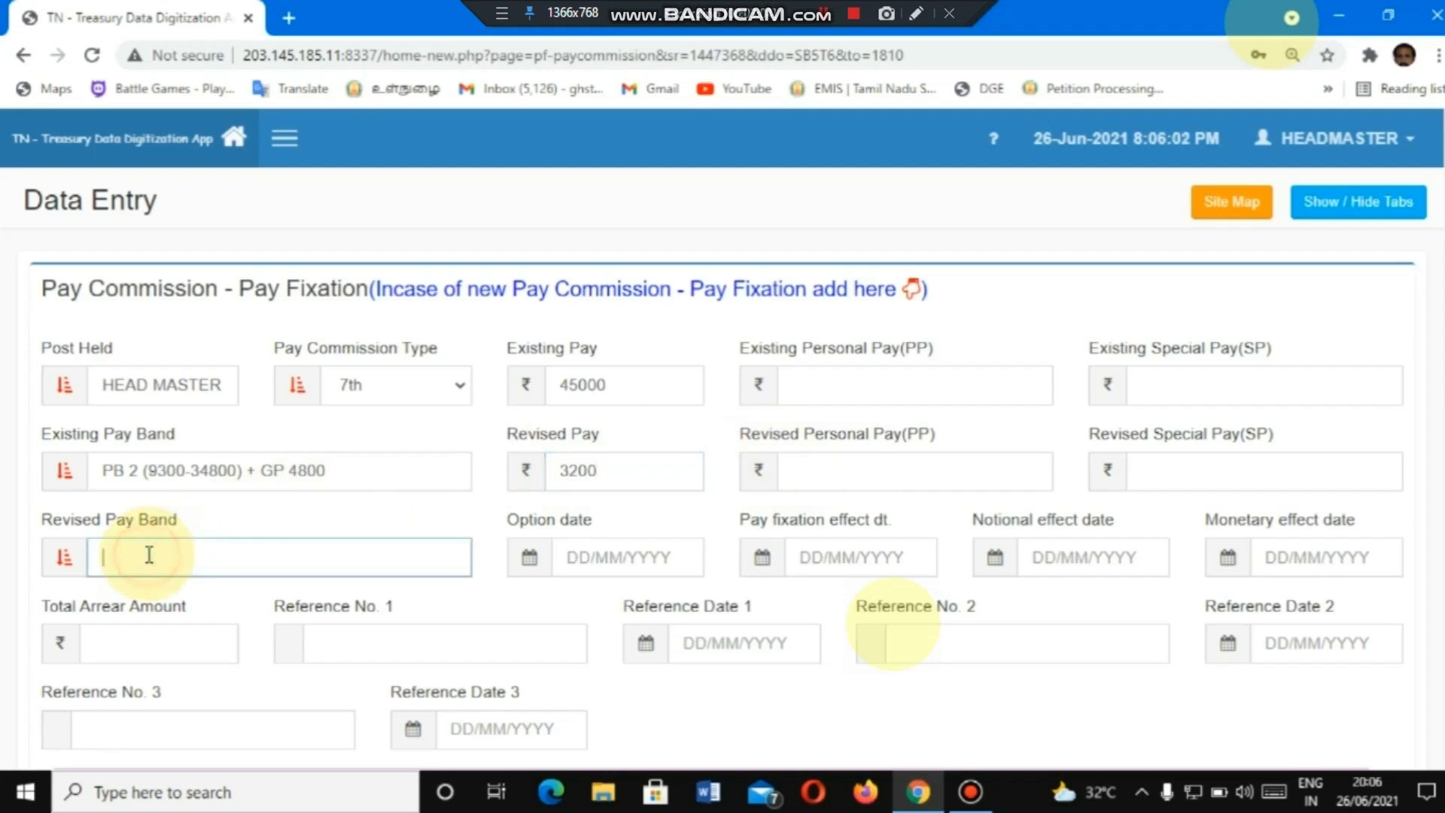
pyautogui.write('LE')
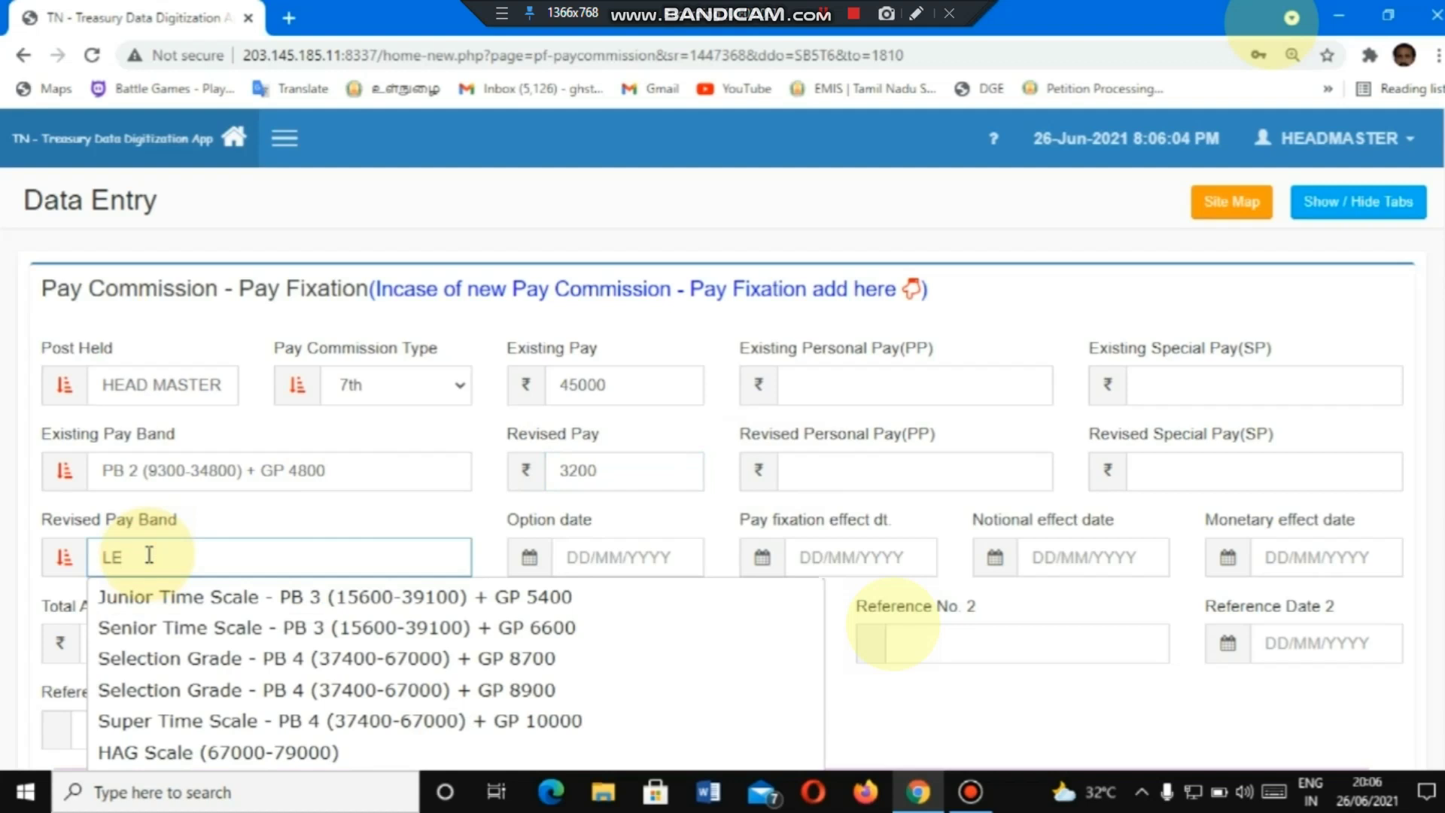
pyautogui.write('VEL')
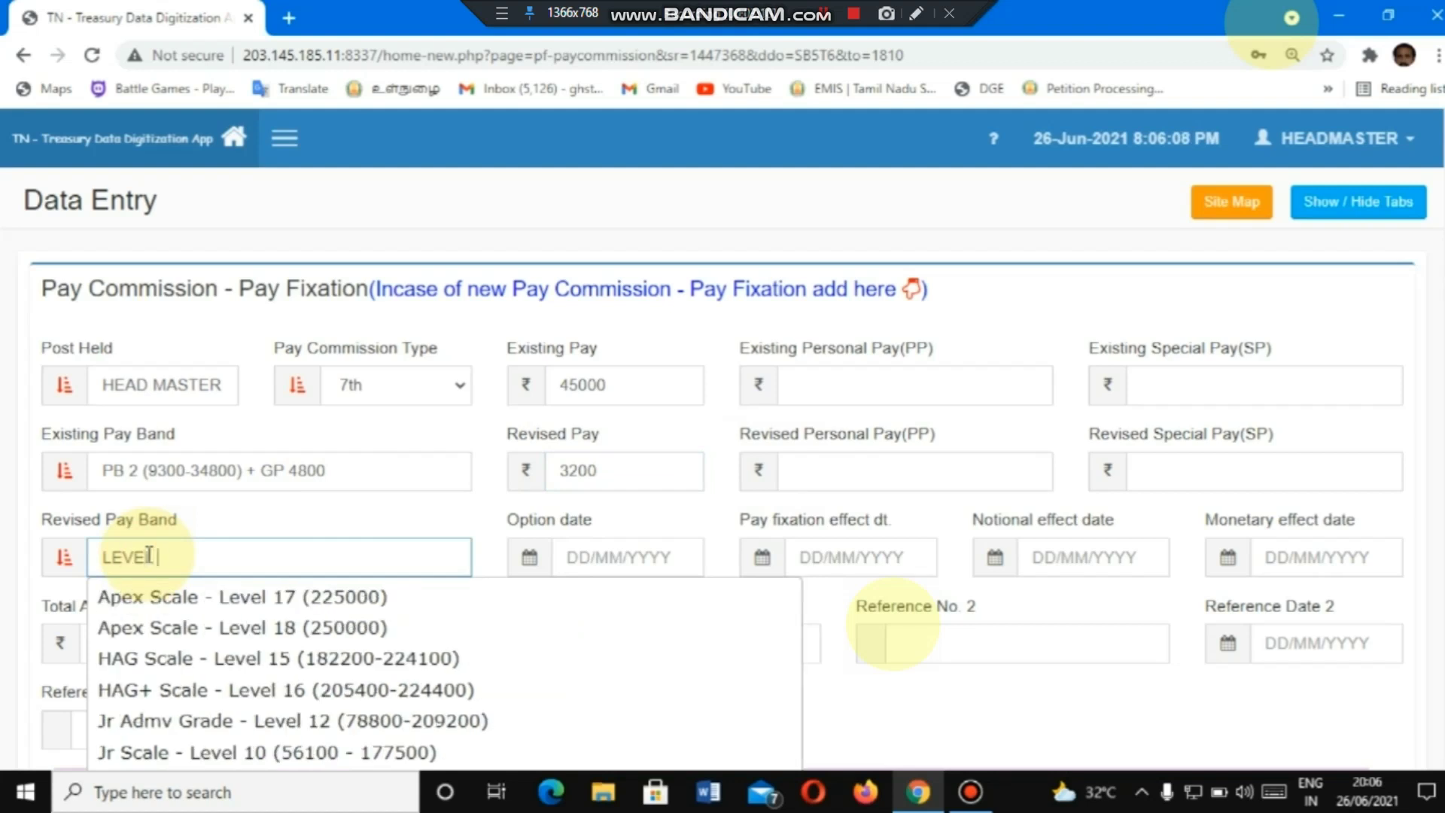
pyautogui.write(' 18 (36900 - 116600')
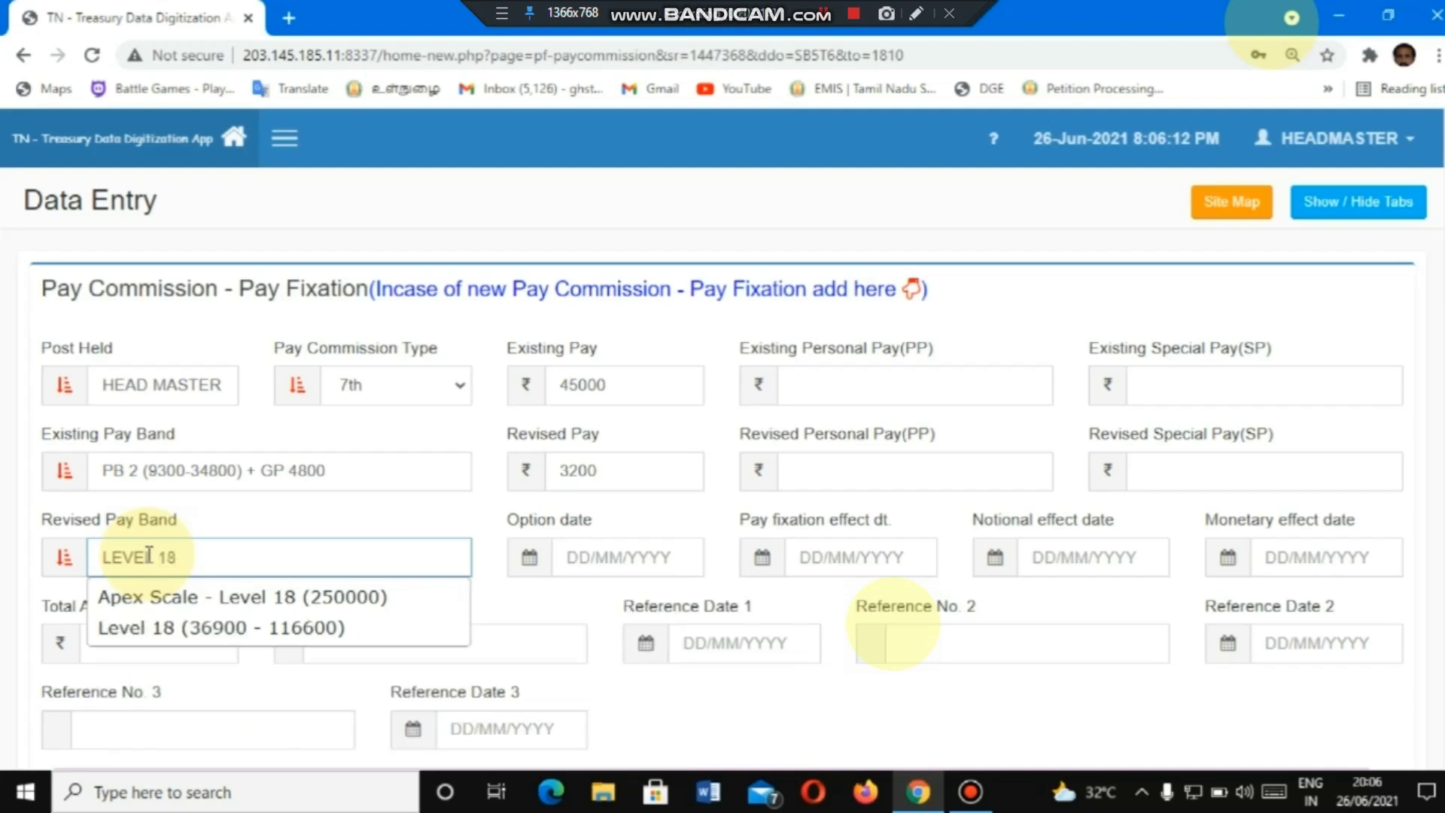
pyautogui.click(285, 645)
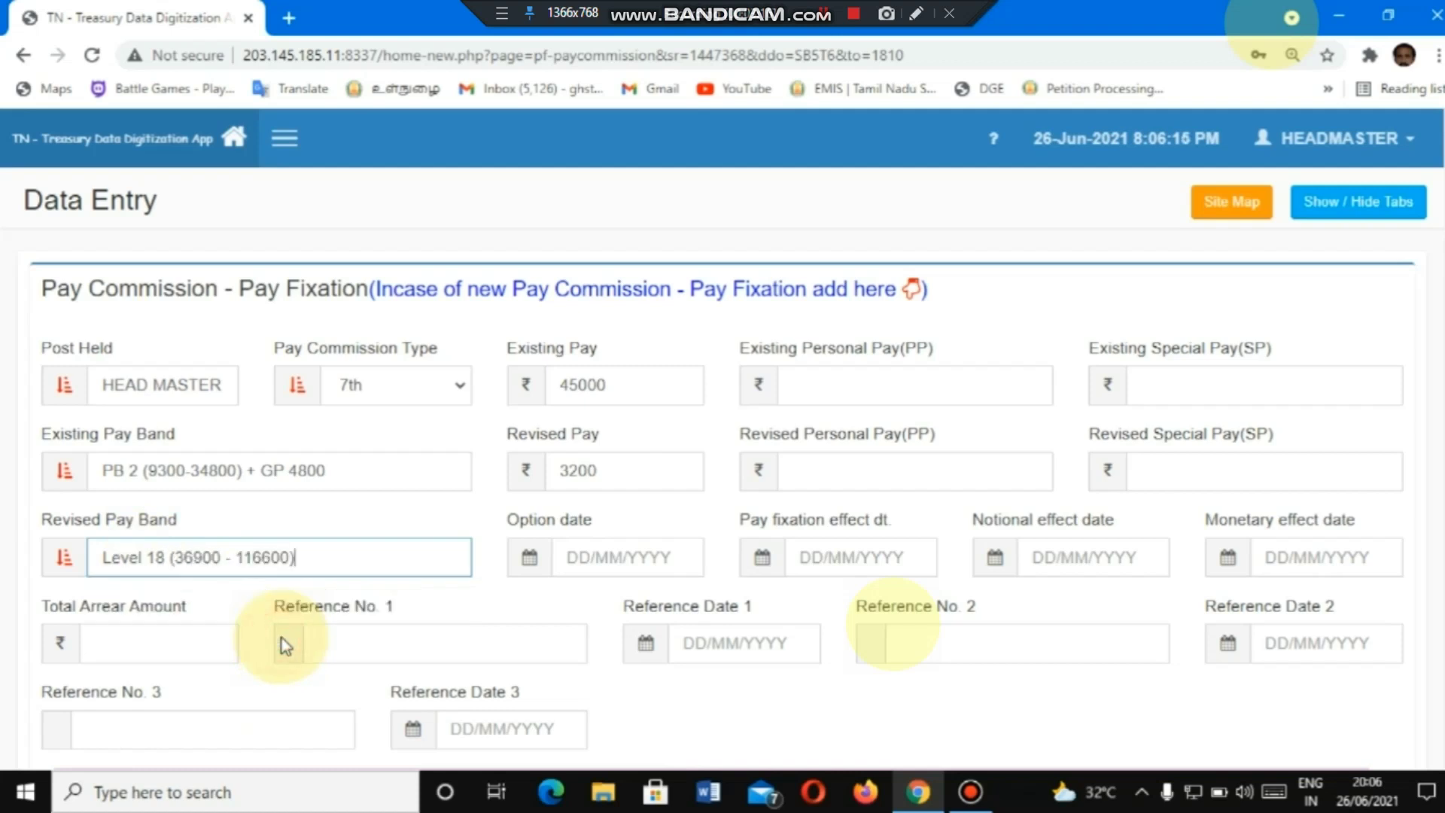
# - Set the option date to 01/01/2016 and the pay fixation effect date to 26/06/2021
pyautogui.click(582, 557)
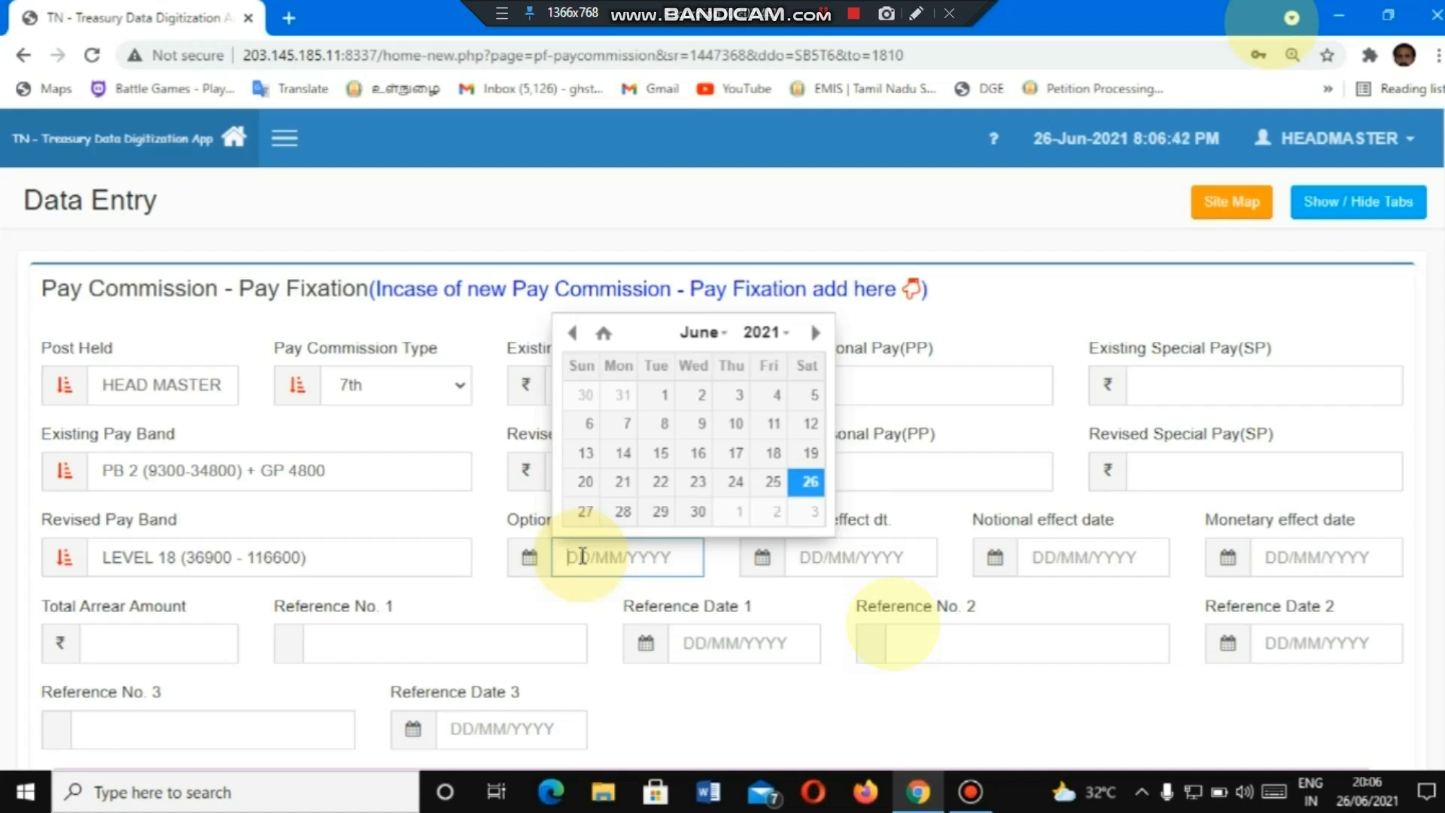
pyautogui.write('01/01/2016')
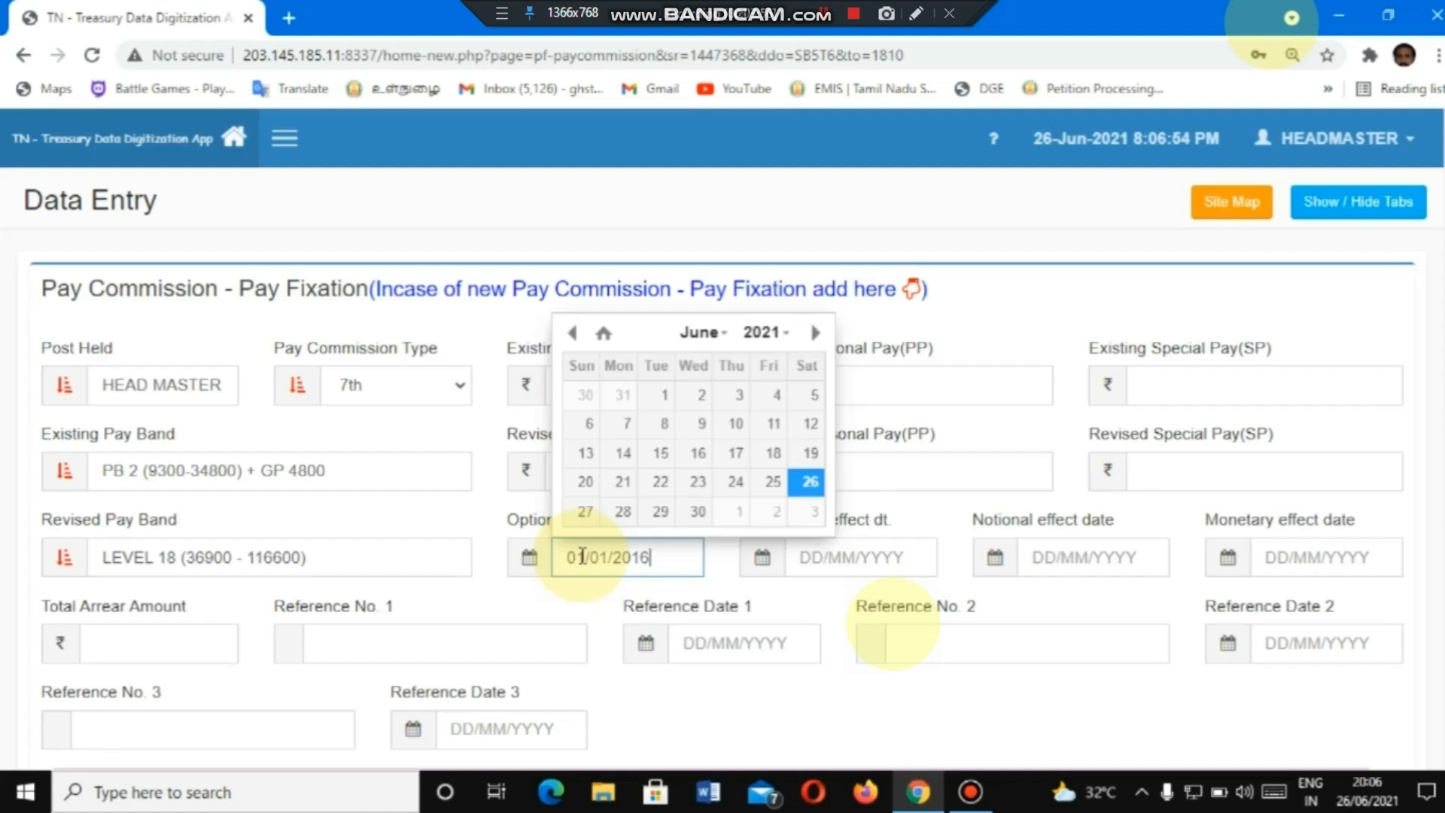
pyautogui.click(852, 571)
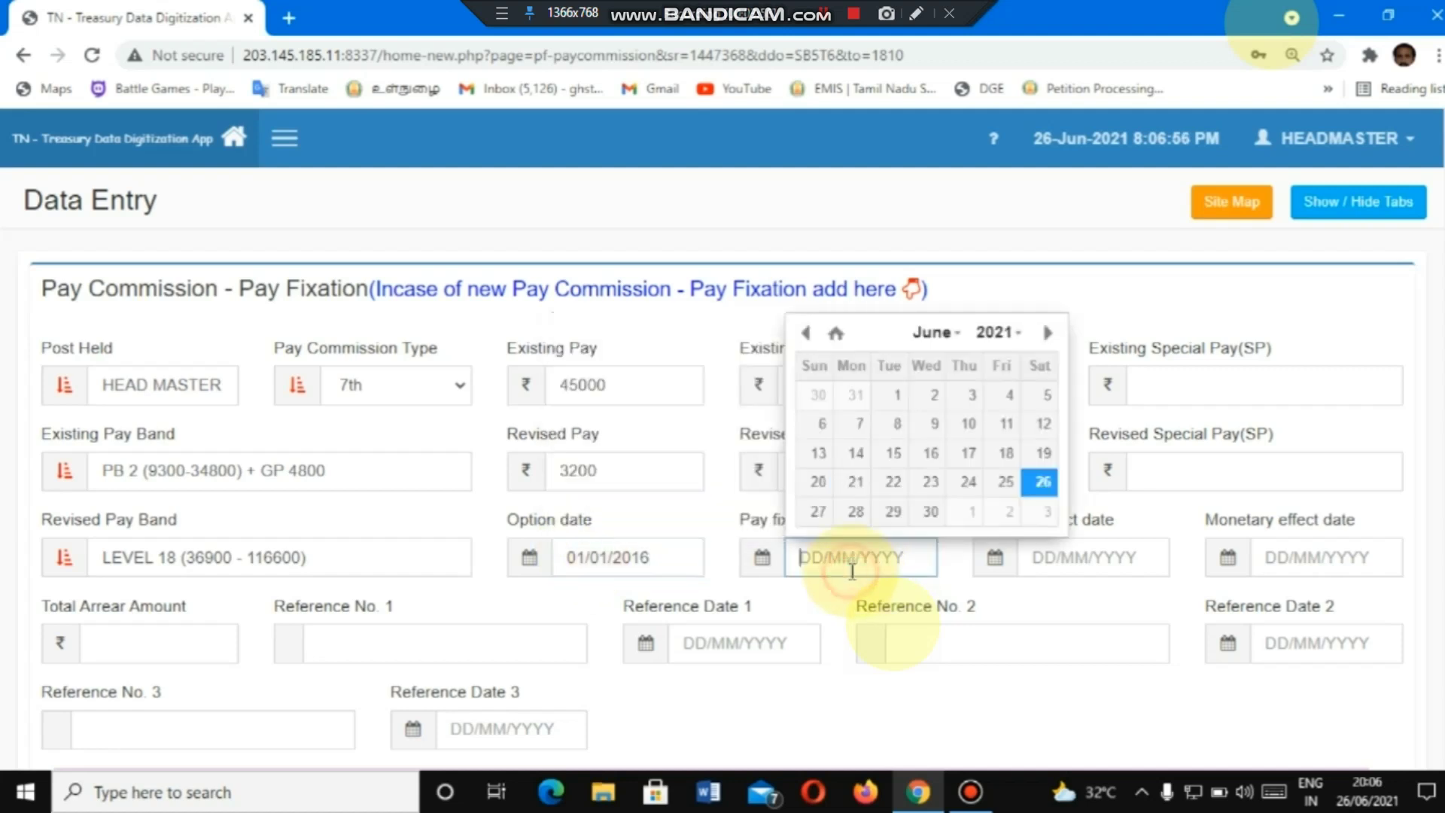
pyautogui.click(984, 711)
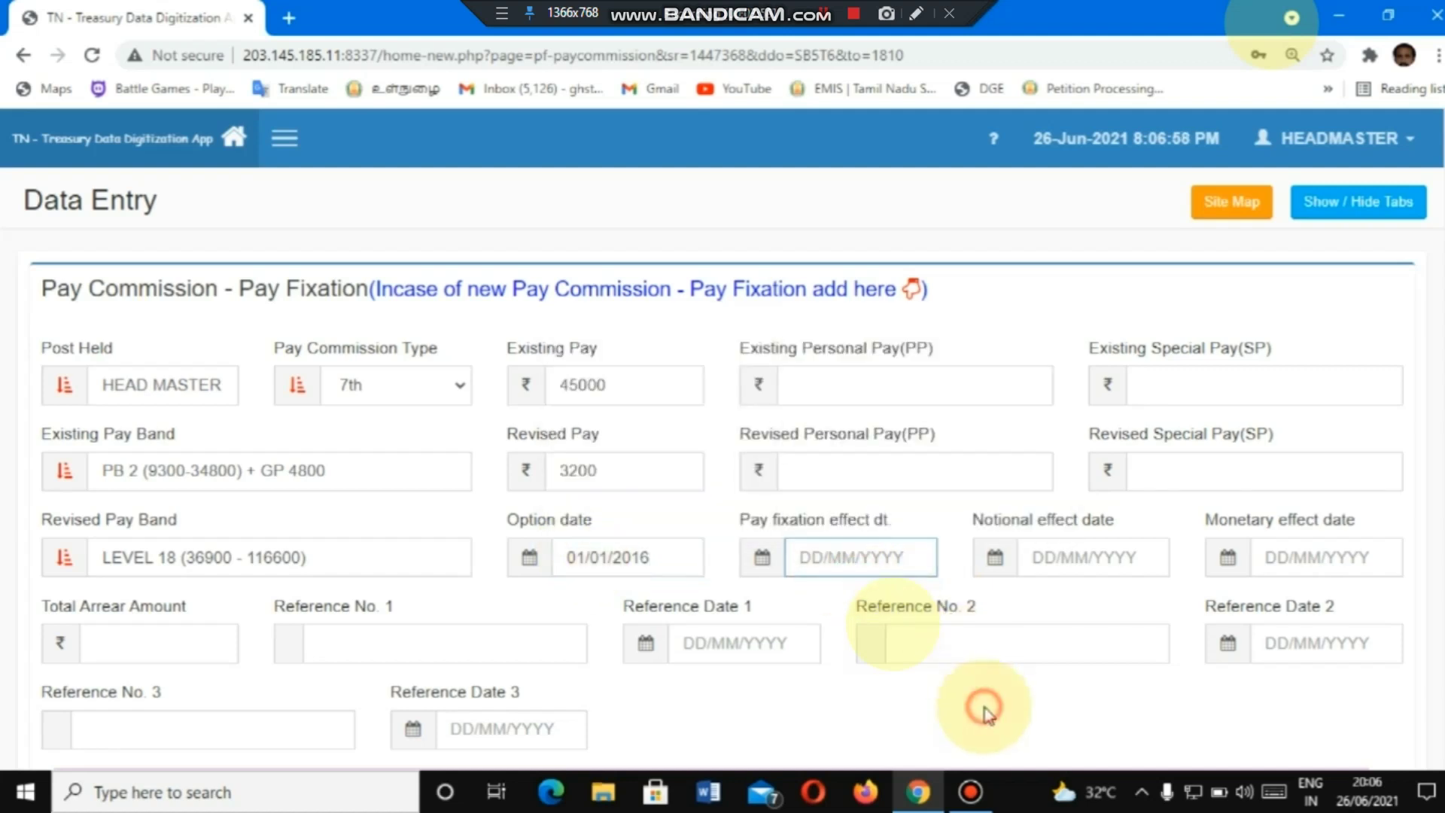
pyautogui.click(830, 561)
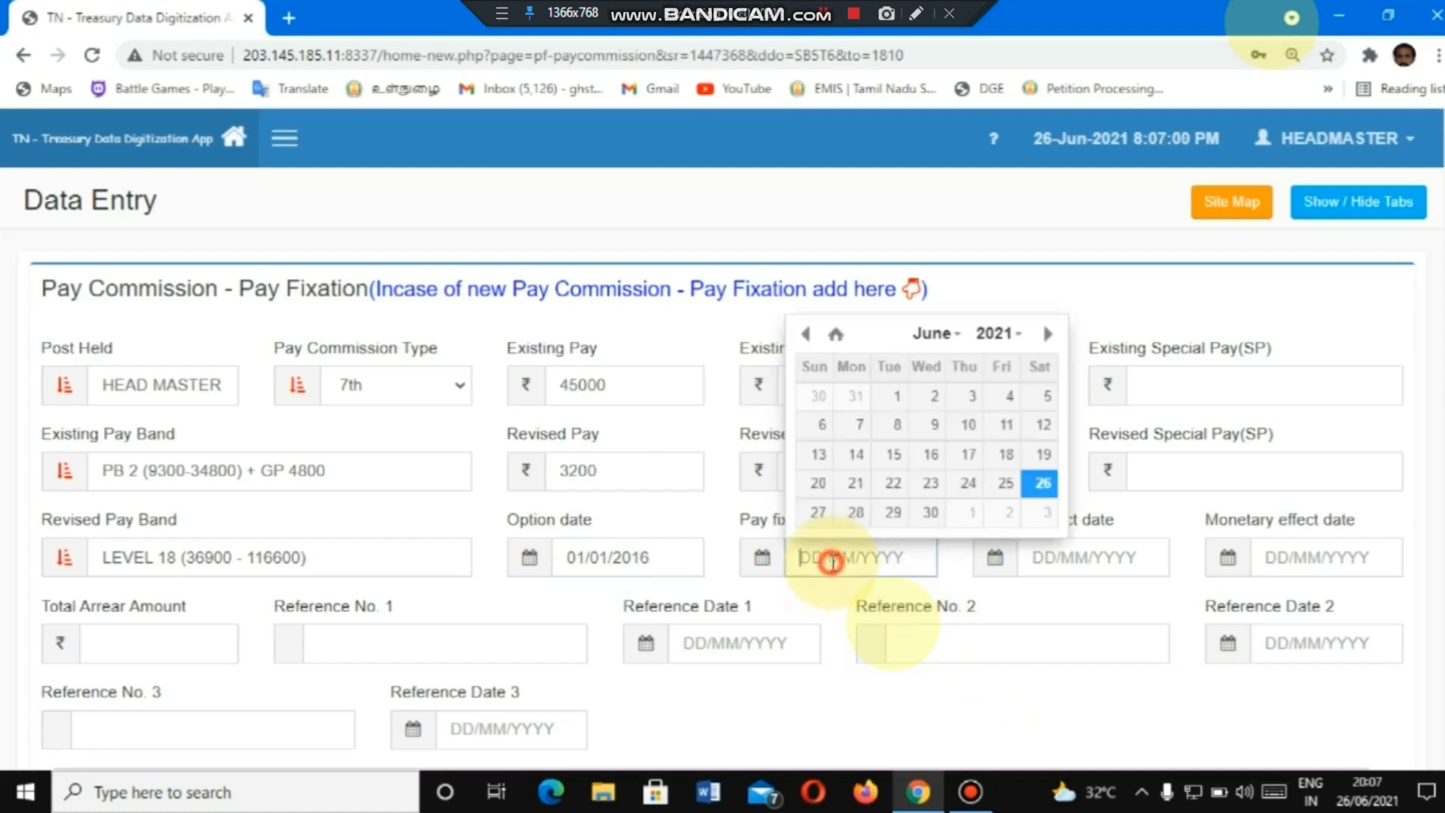
pyautogui.write('01/10/210')
# - Set the notional effect date to 01/10/2017
pyautogui.click(1040, 556)
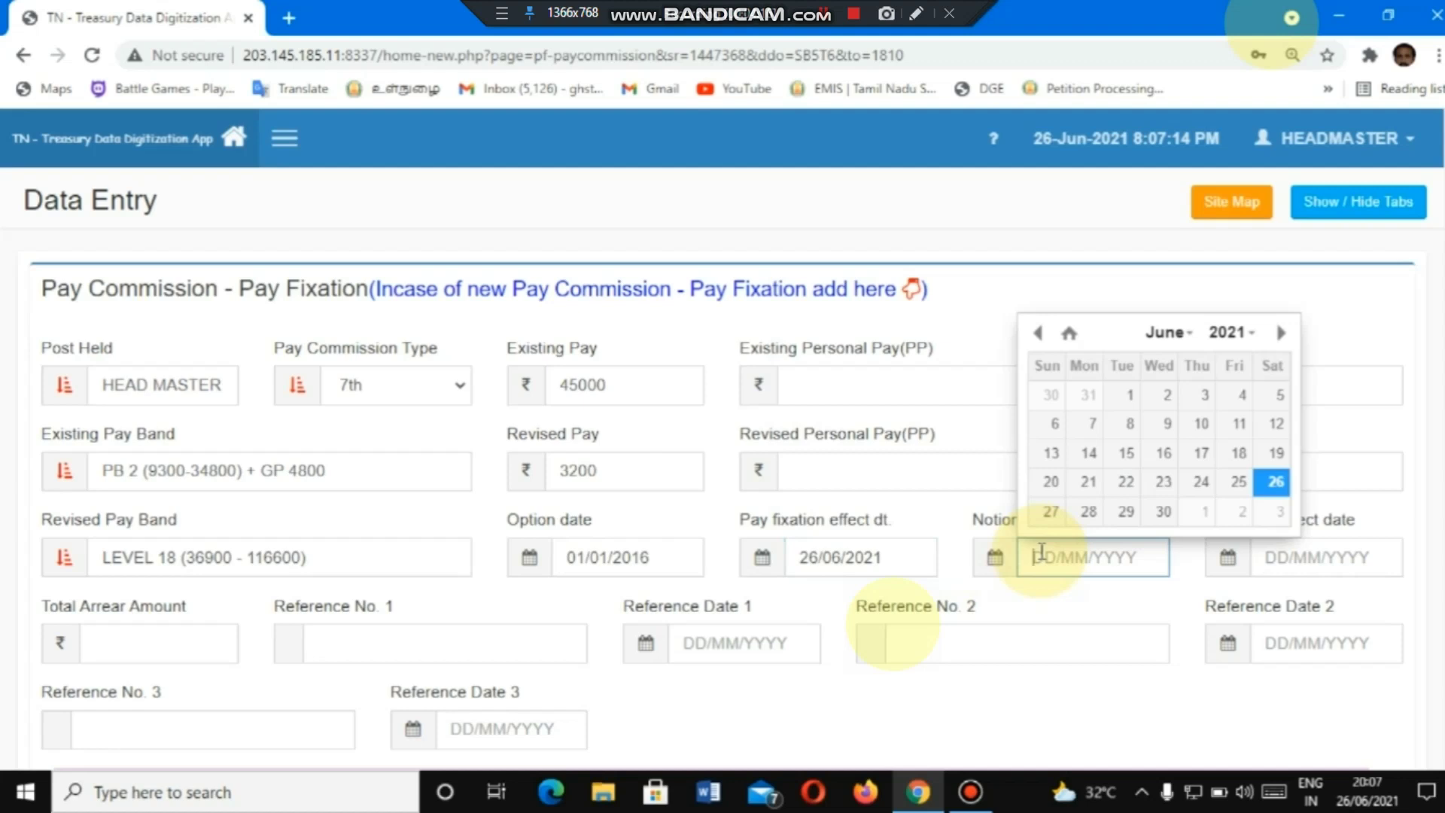
pyautogui.write('0')
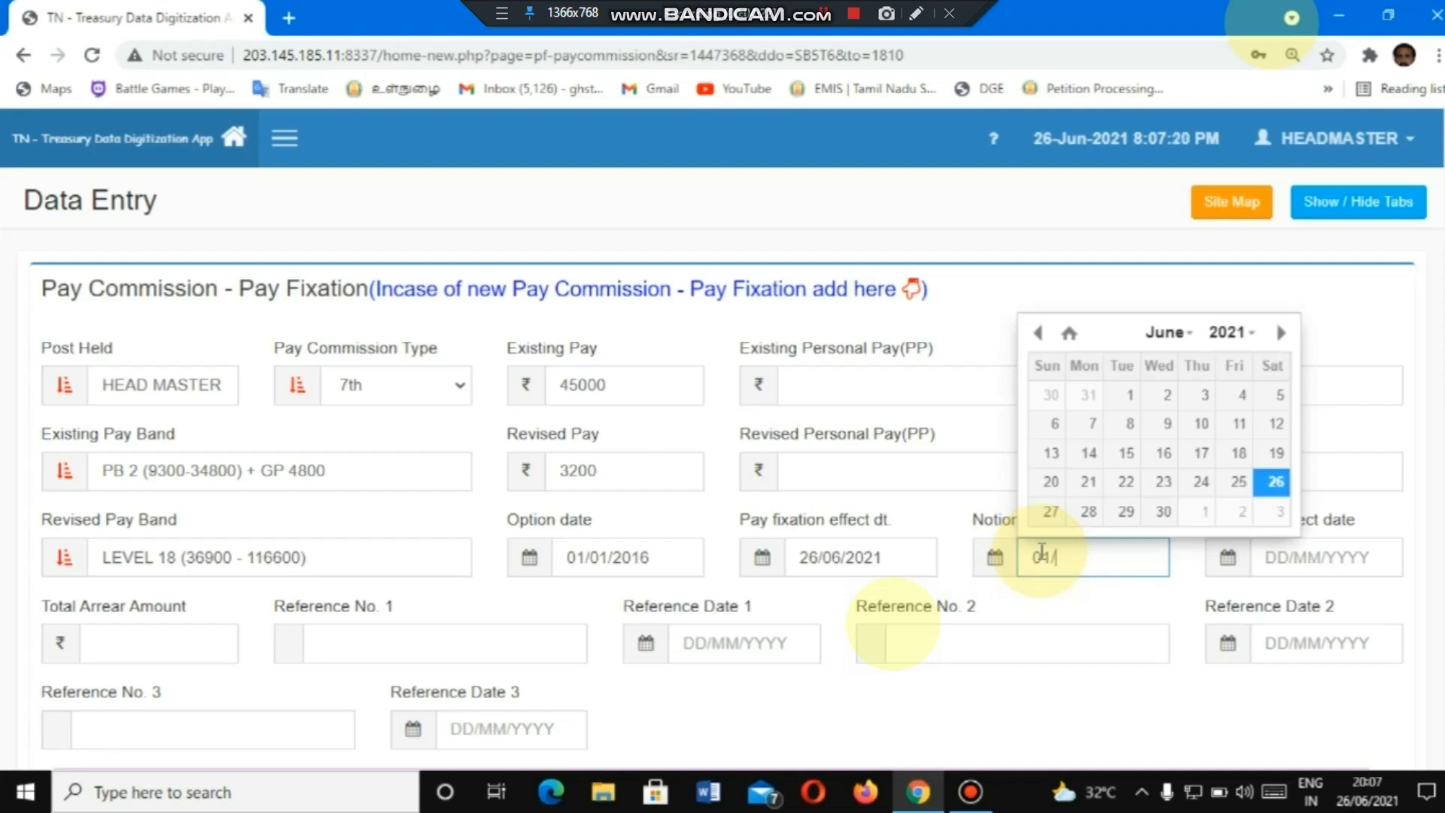
pyautogui.write('4/10/2017')
pyautogui.click(1041, 553)
pyautogui.press('Delete')
pyautogui.write('1')
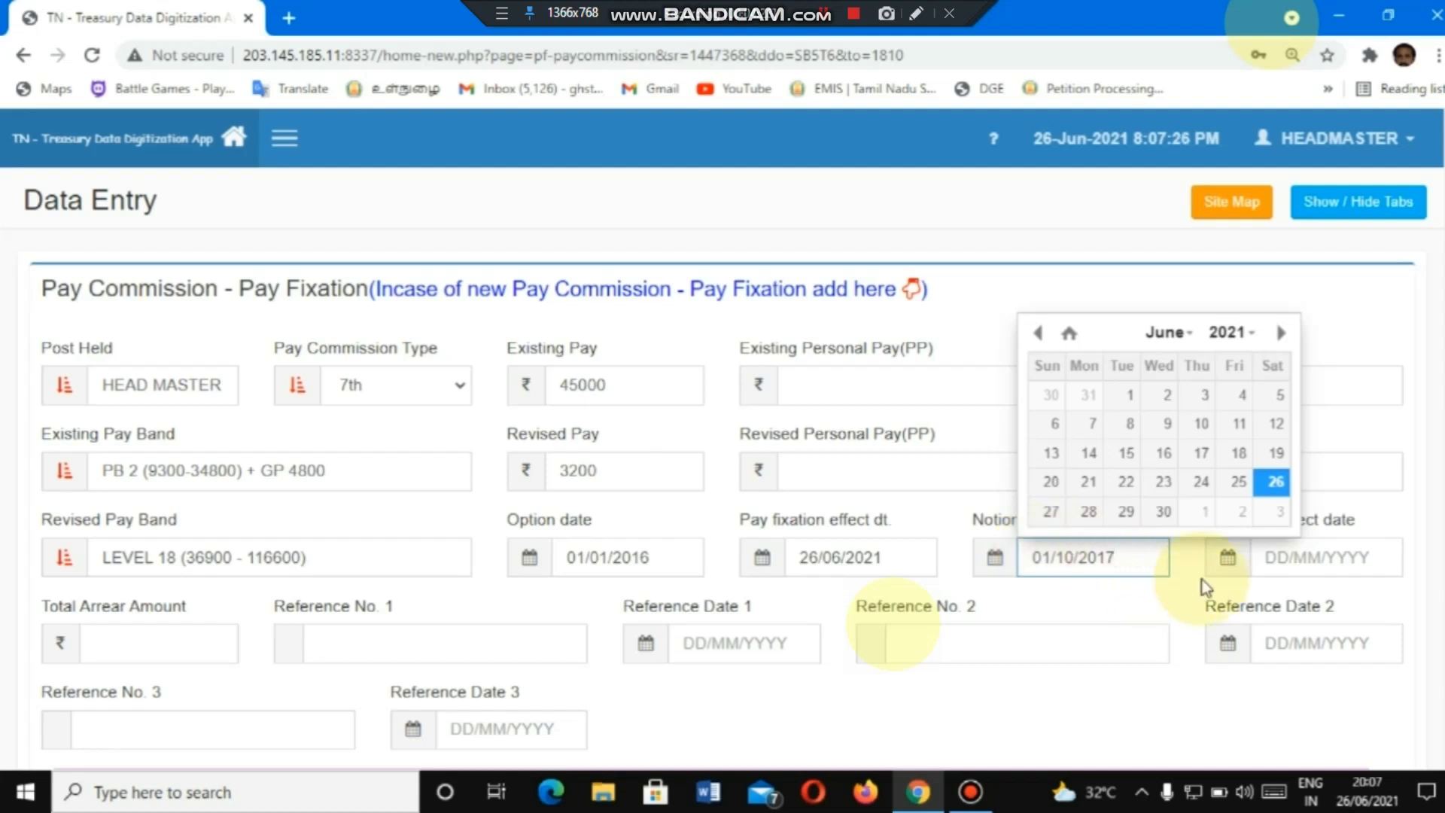
pyautogui.click(1117, 688)
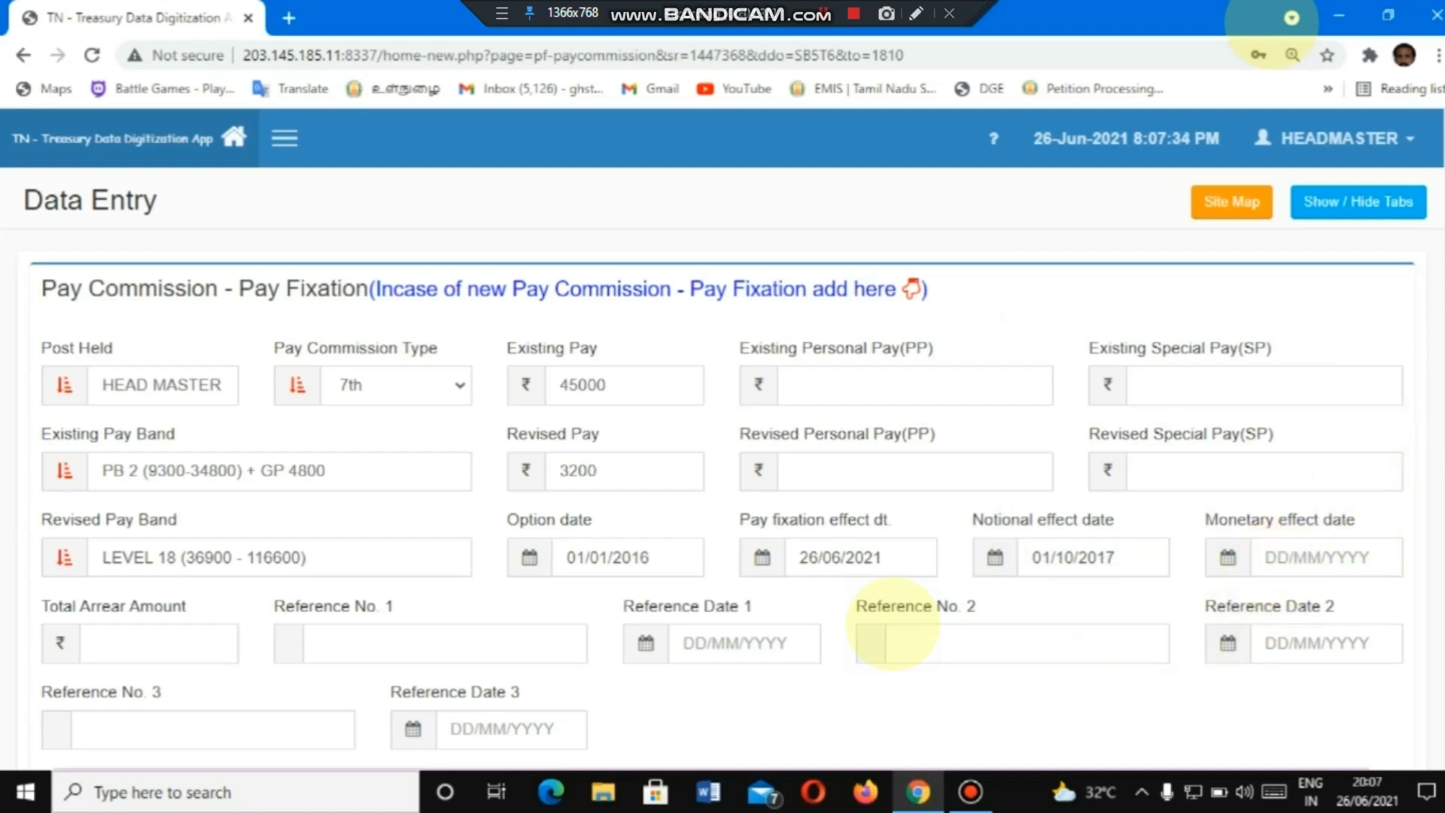
# - Save the completed Pay Commission pay fixation entry
pyautogui.scroll(-1, 893, 623)
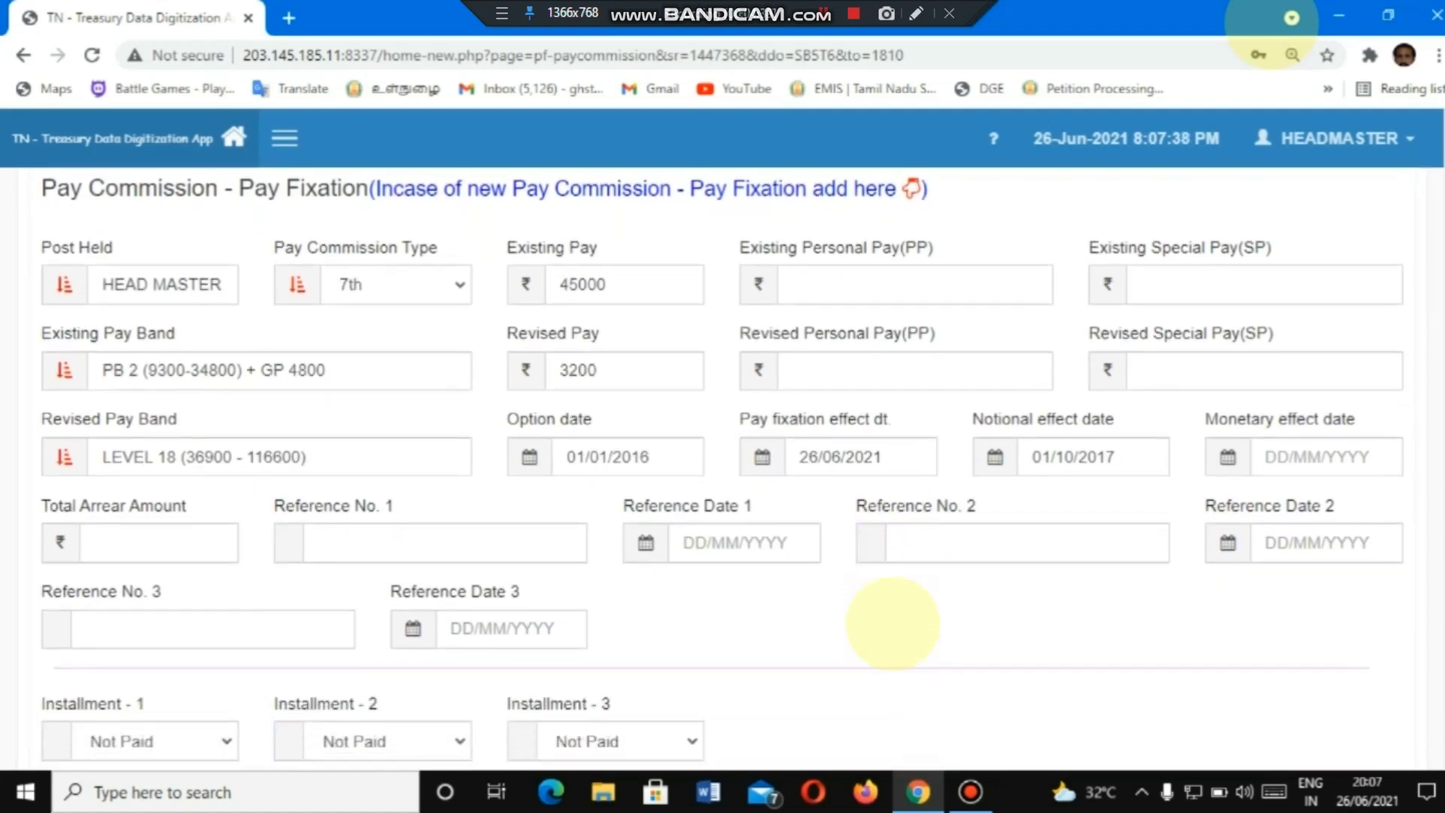
pyautogui.moveTo(1438, 370); pyautogui.dragTo(1438, 587)
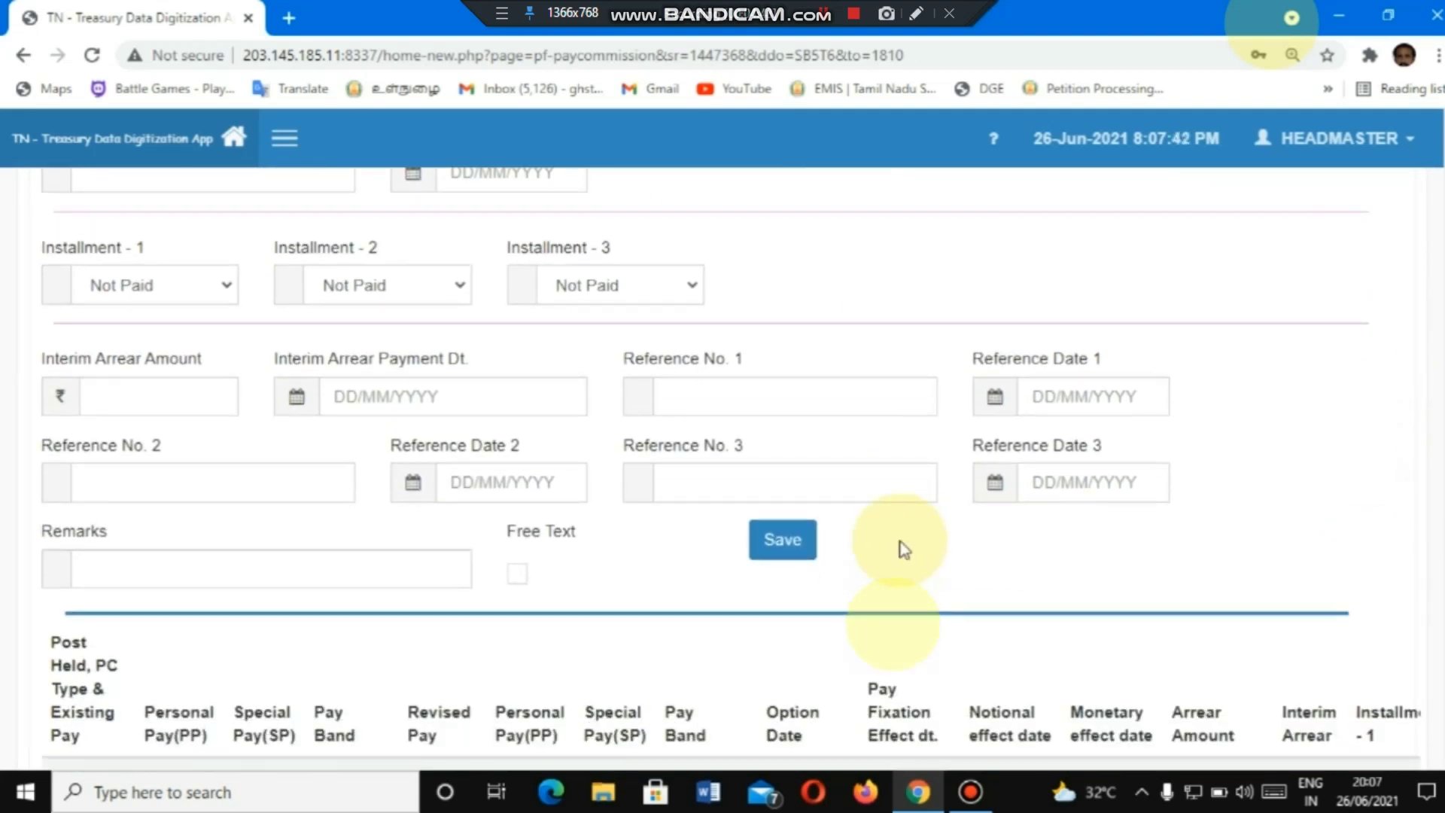
pyautogui.click(788, 553)
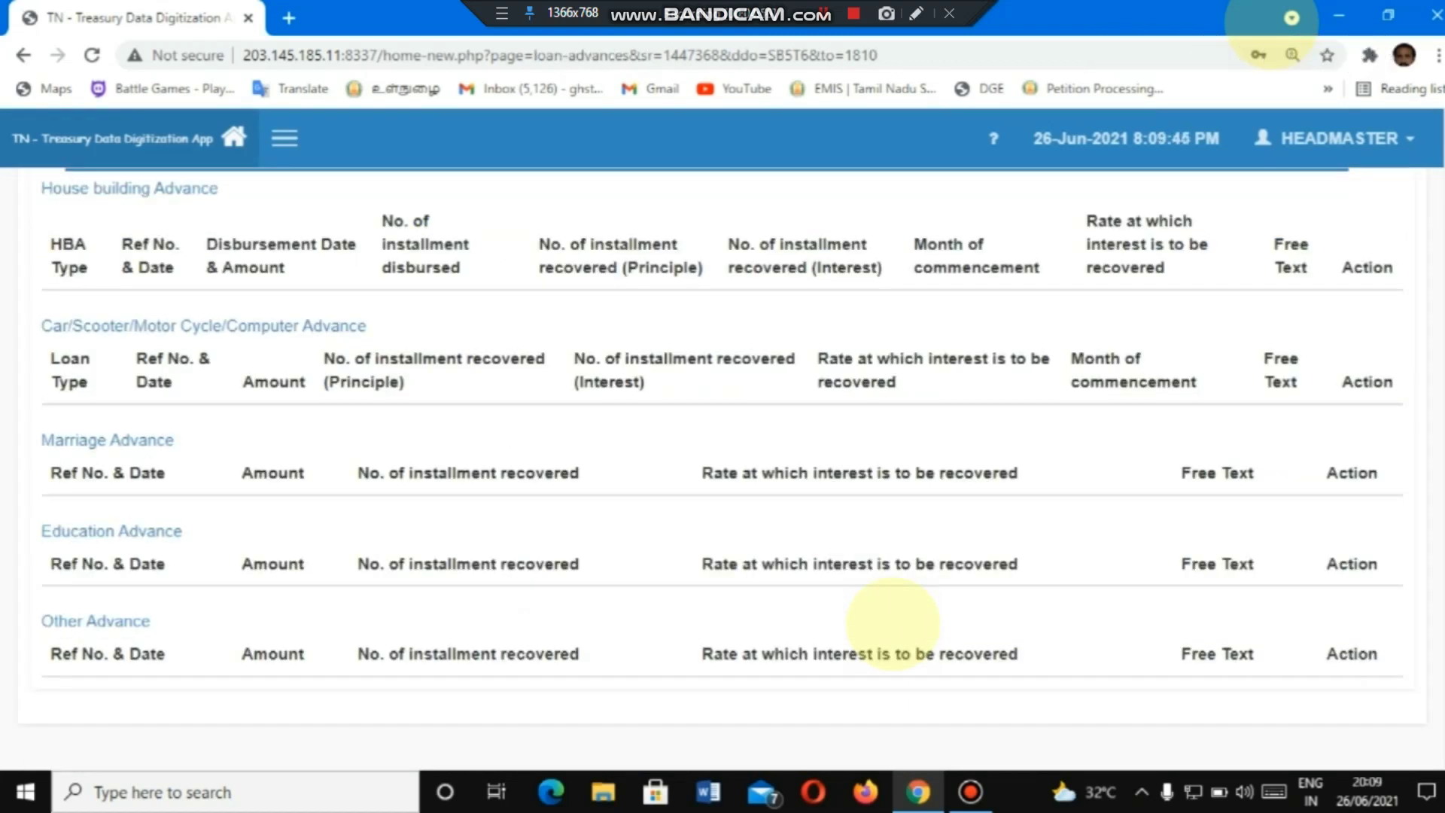
# - Open the Pay Commission page under Option (Revision of Pay) from the site map
pyautogui.scroll(3, 891, 623)
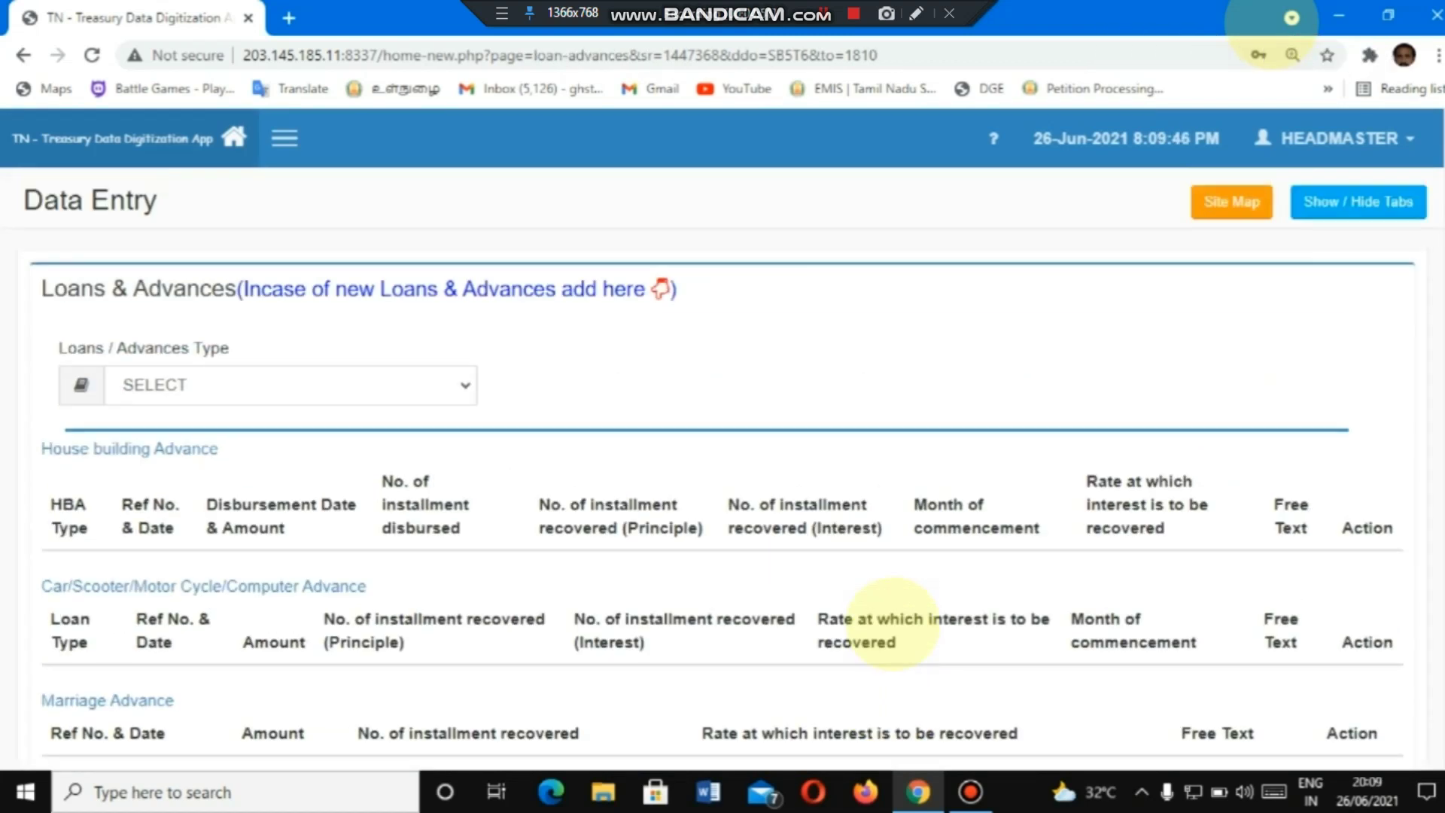
pyautogui.click(1239, 204)
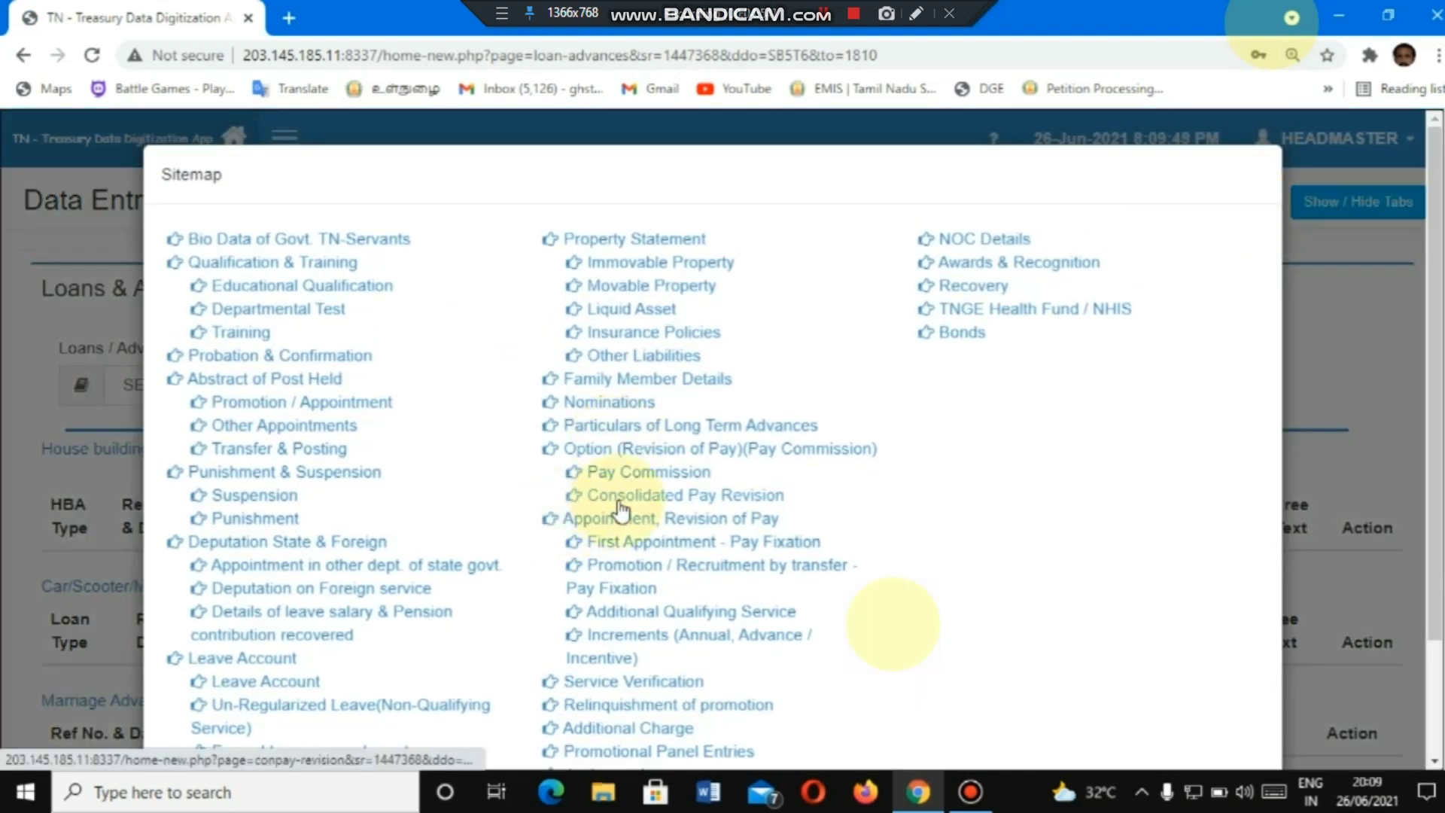
pyautogui.click(621, 482)
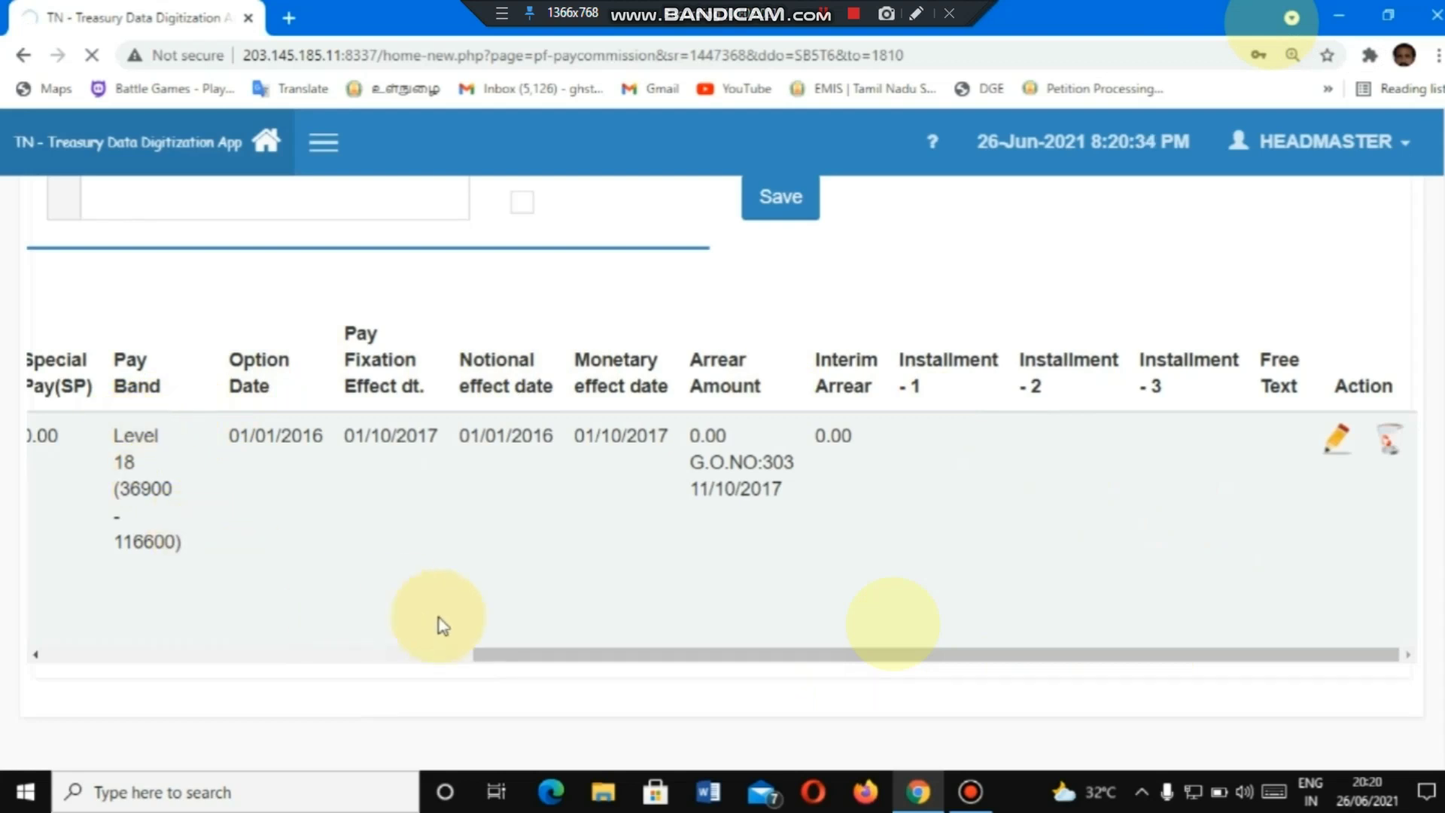
# - Review the saved Head Master 7th Pay Commission record, especially its option, pay fixation, notional and monetary effect dates
pyautogui.moveTo(568, 664); pyautogui.dragTo(241, 632)
pyautogui.click(304, 621)
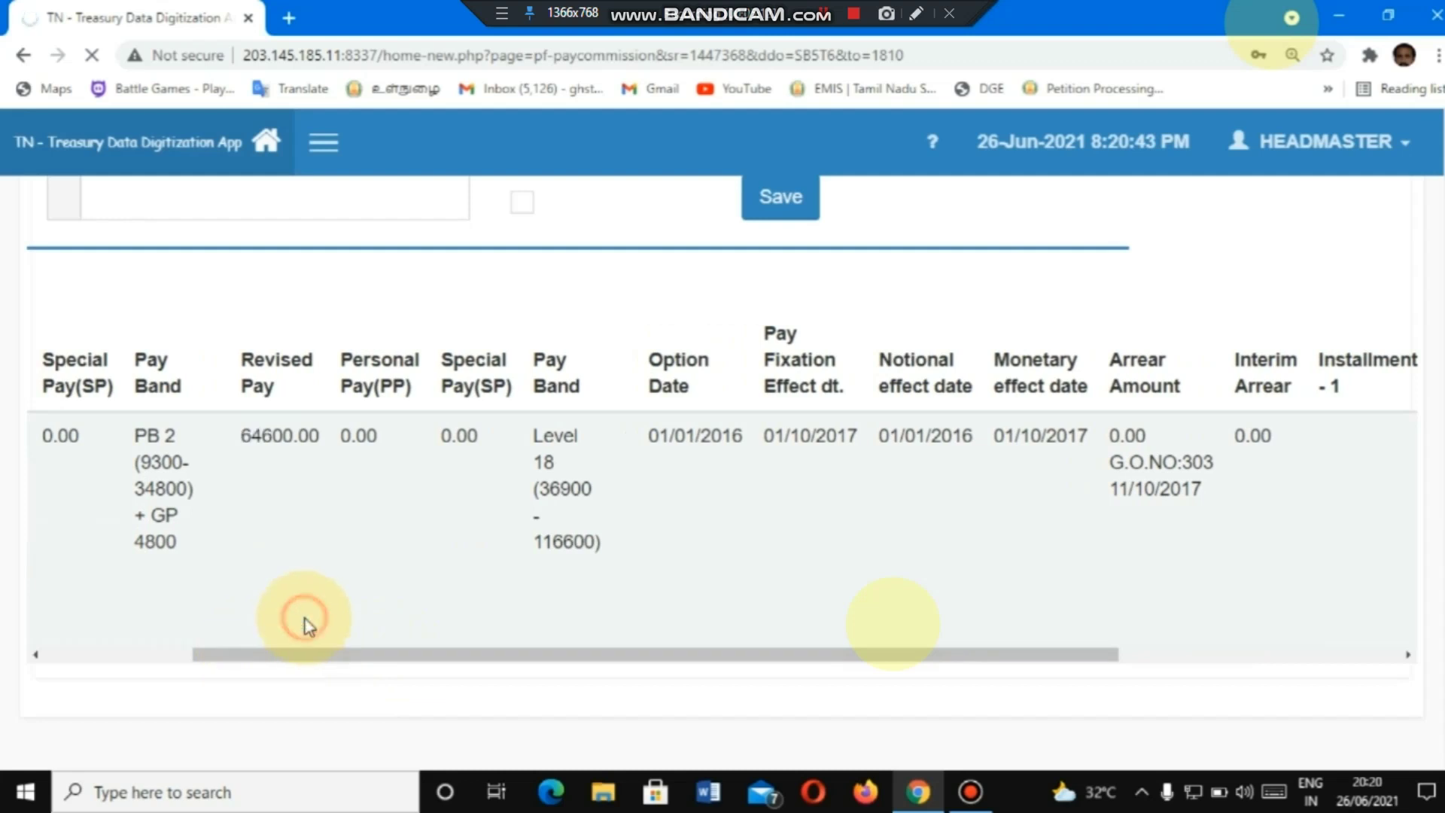
pyautogui.moveTo(320, 653); pyautogui.dragTo(194, 655)
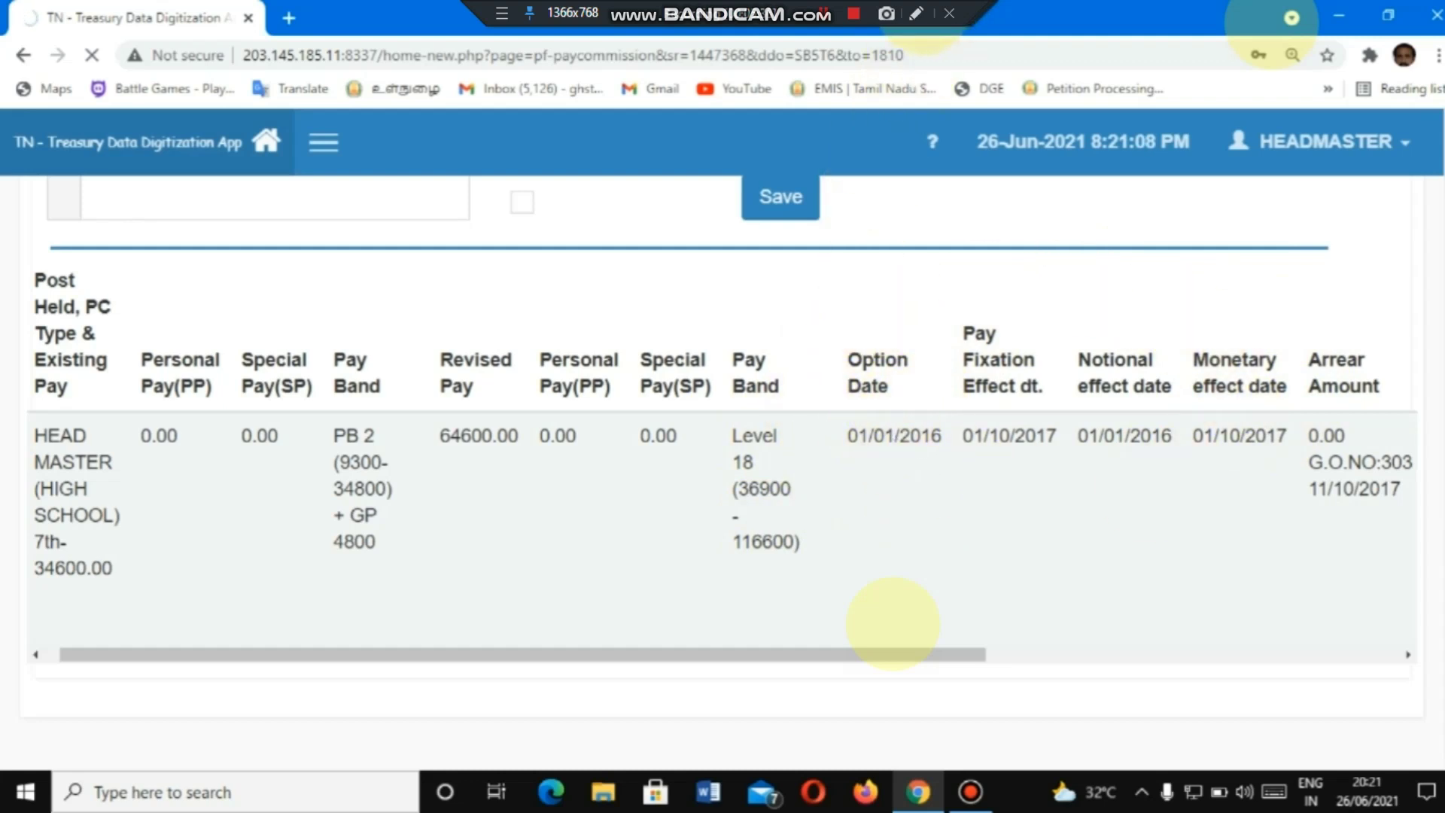
pyautogui.click(915, 13)
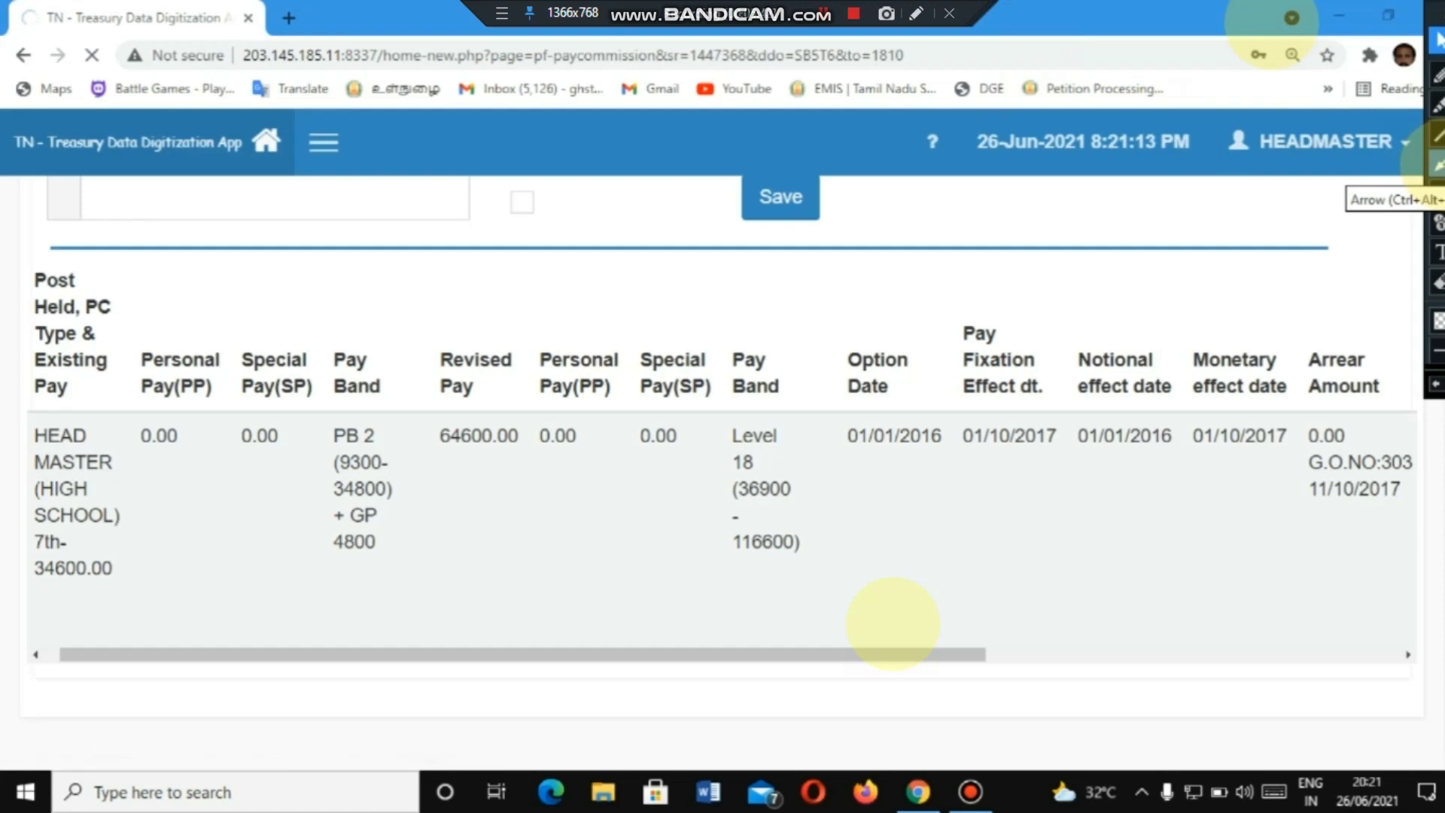
pyautogui.click(1436, 161)
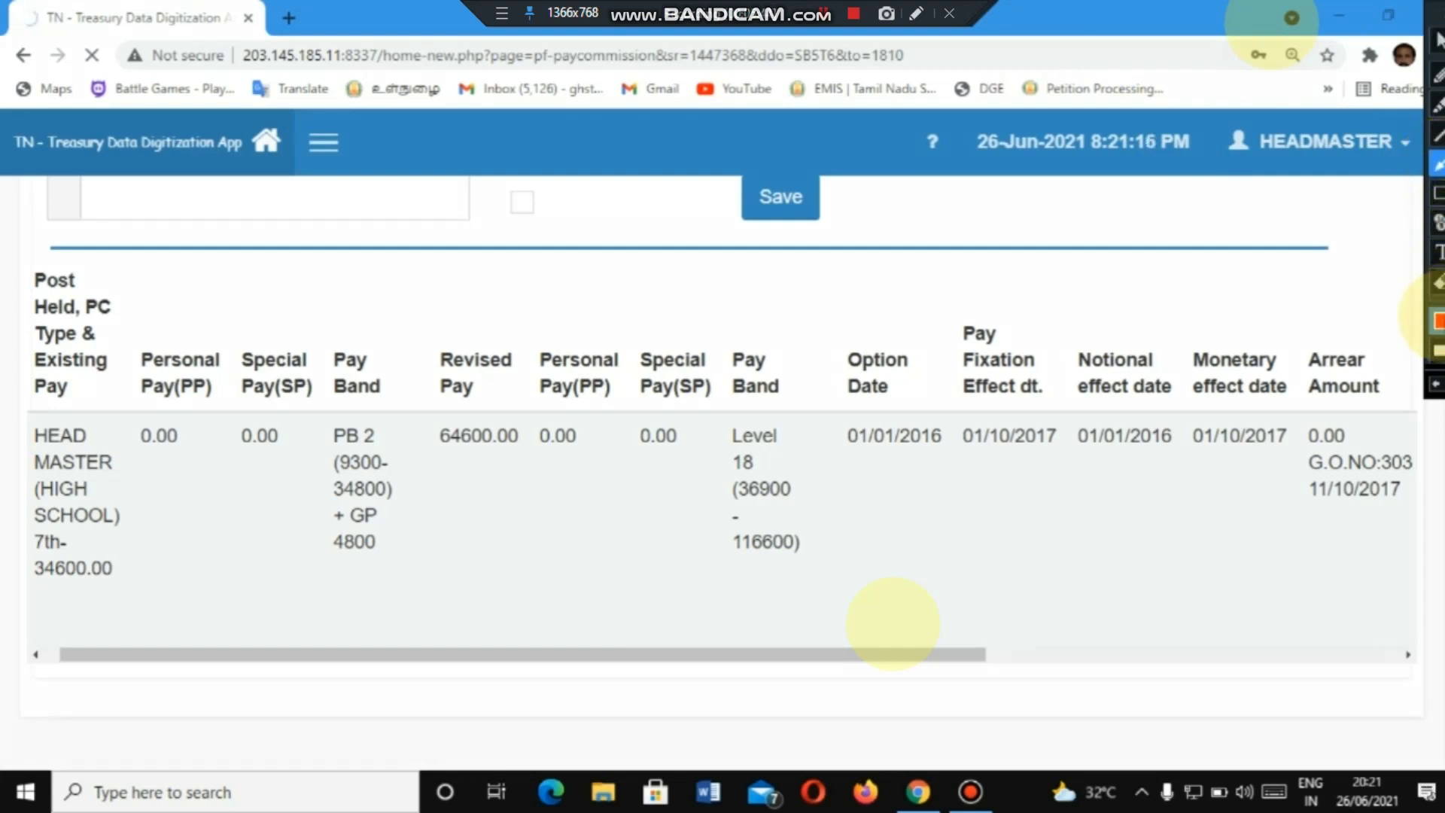
pyautogui.click(1437, 321)
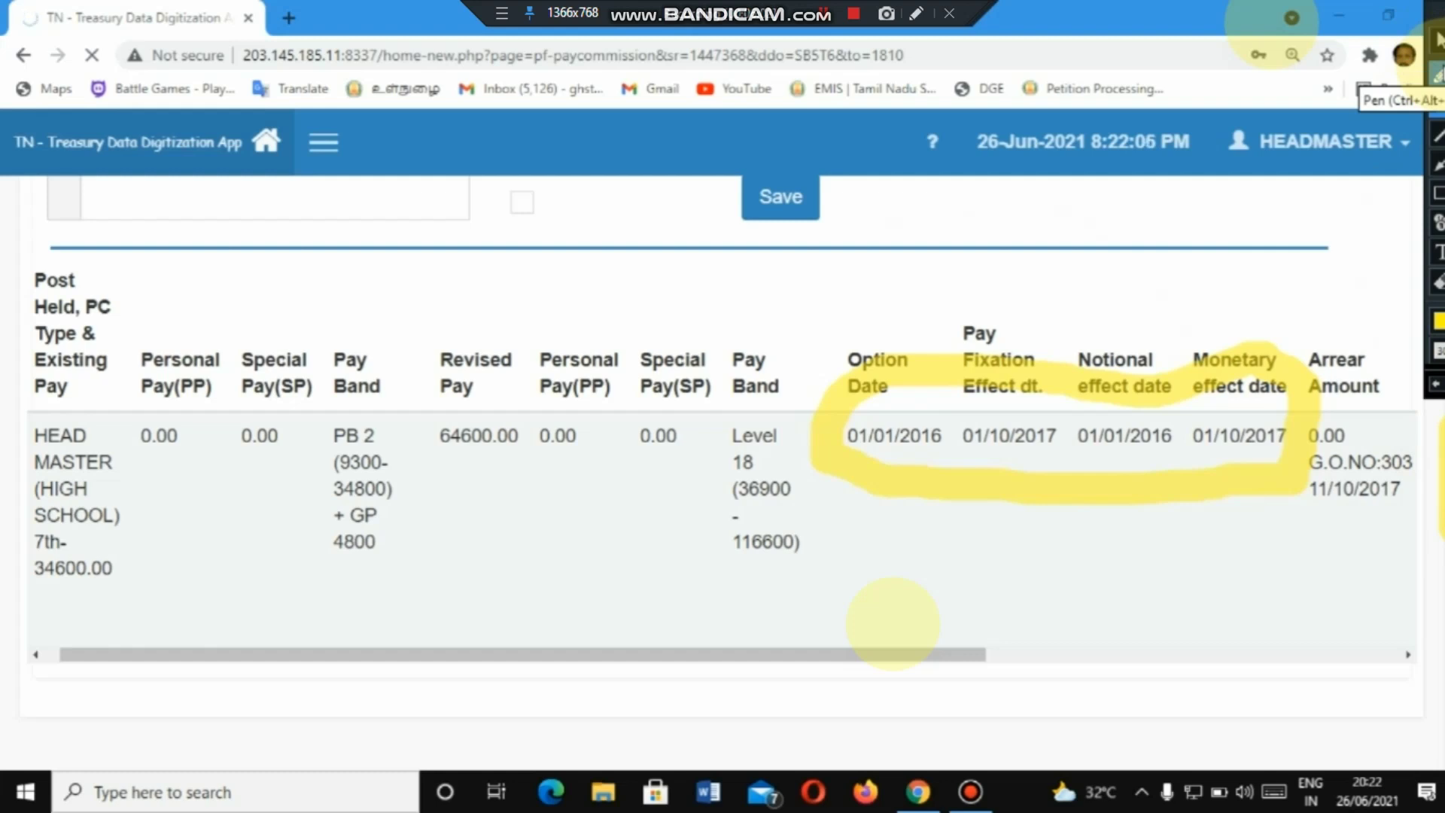
pyautogui.click(1437, 42)
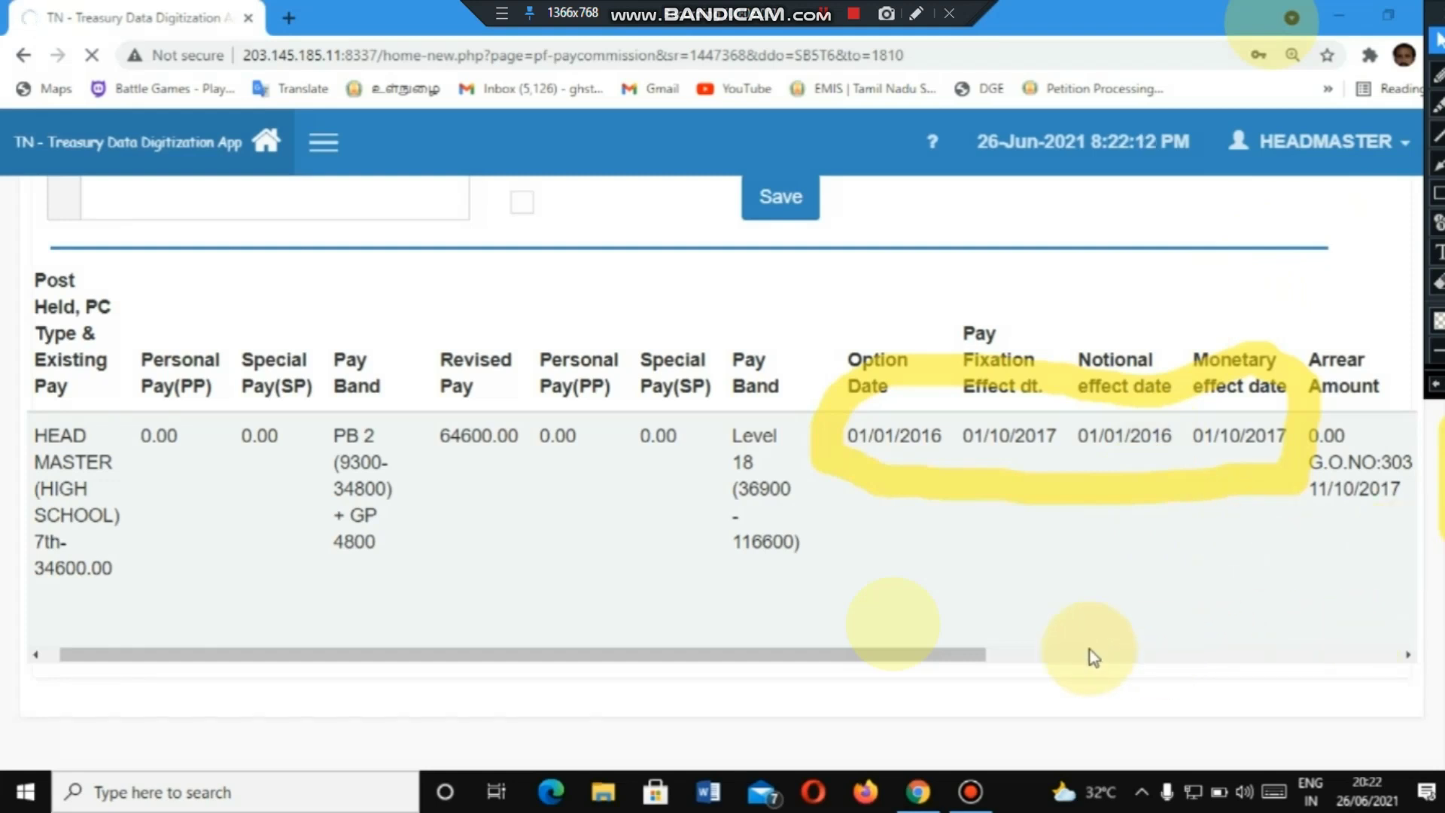
pyautogui.moveTo(961, 654); pyautogui.dragTo(1111, 652)
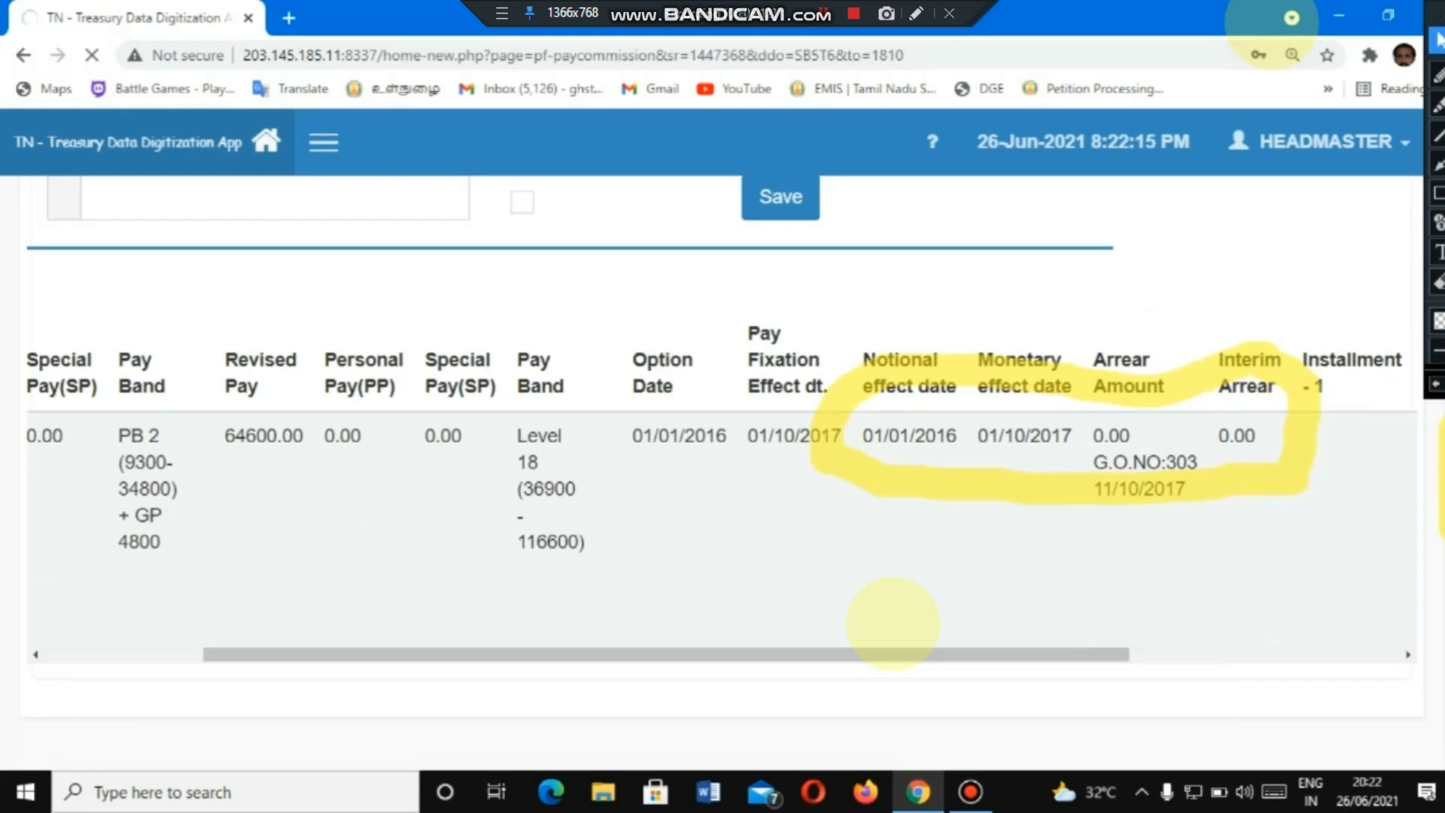
pyautogui.scroll(5, 892, 623)
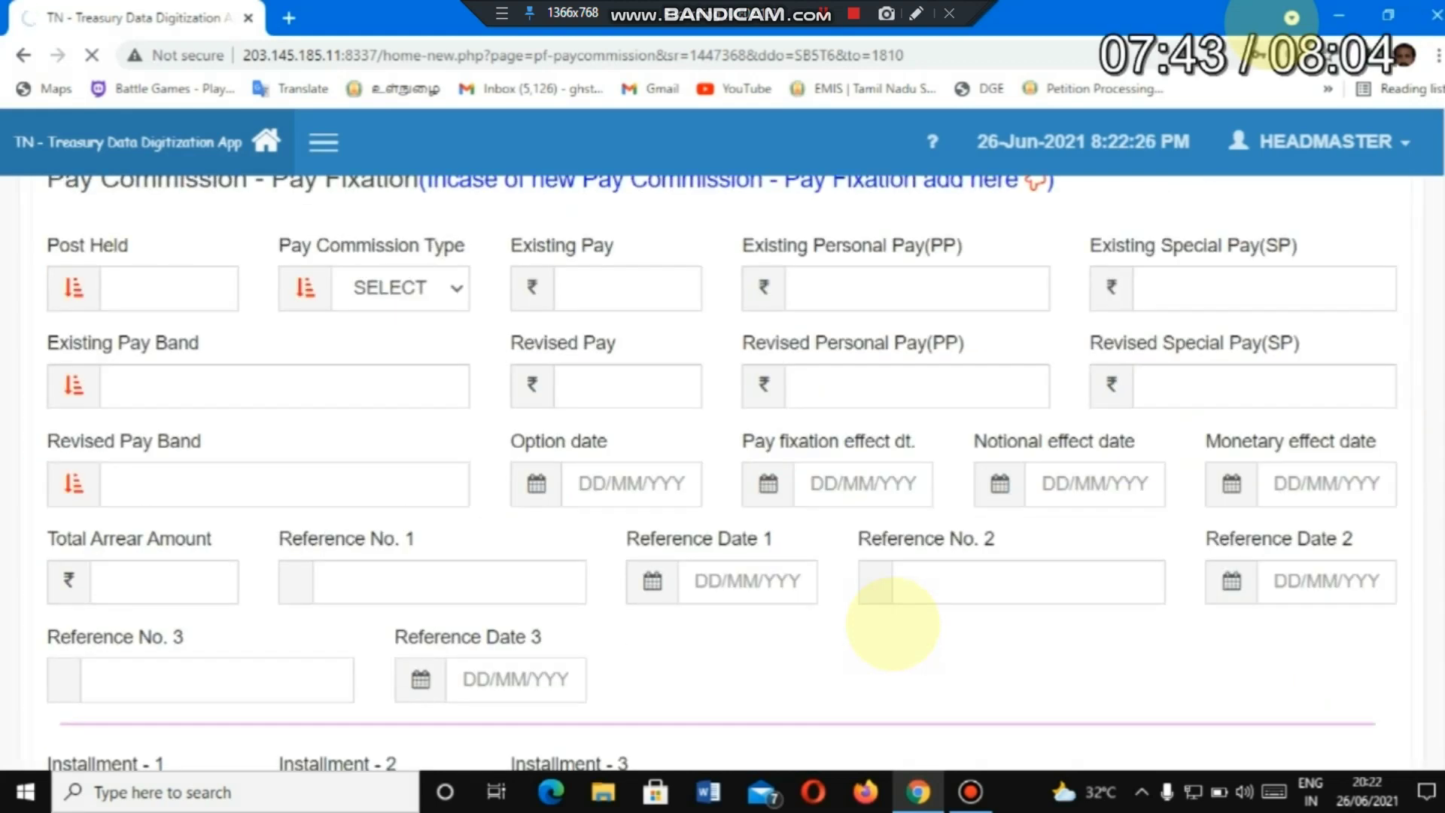
pyautogui.scroll(2, 893, 623)
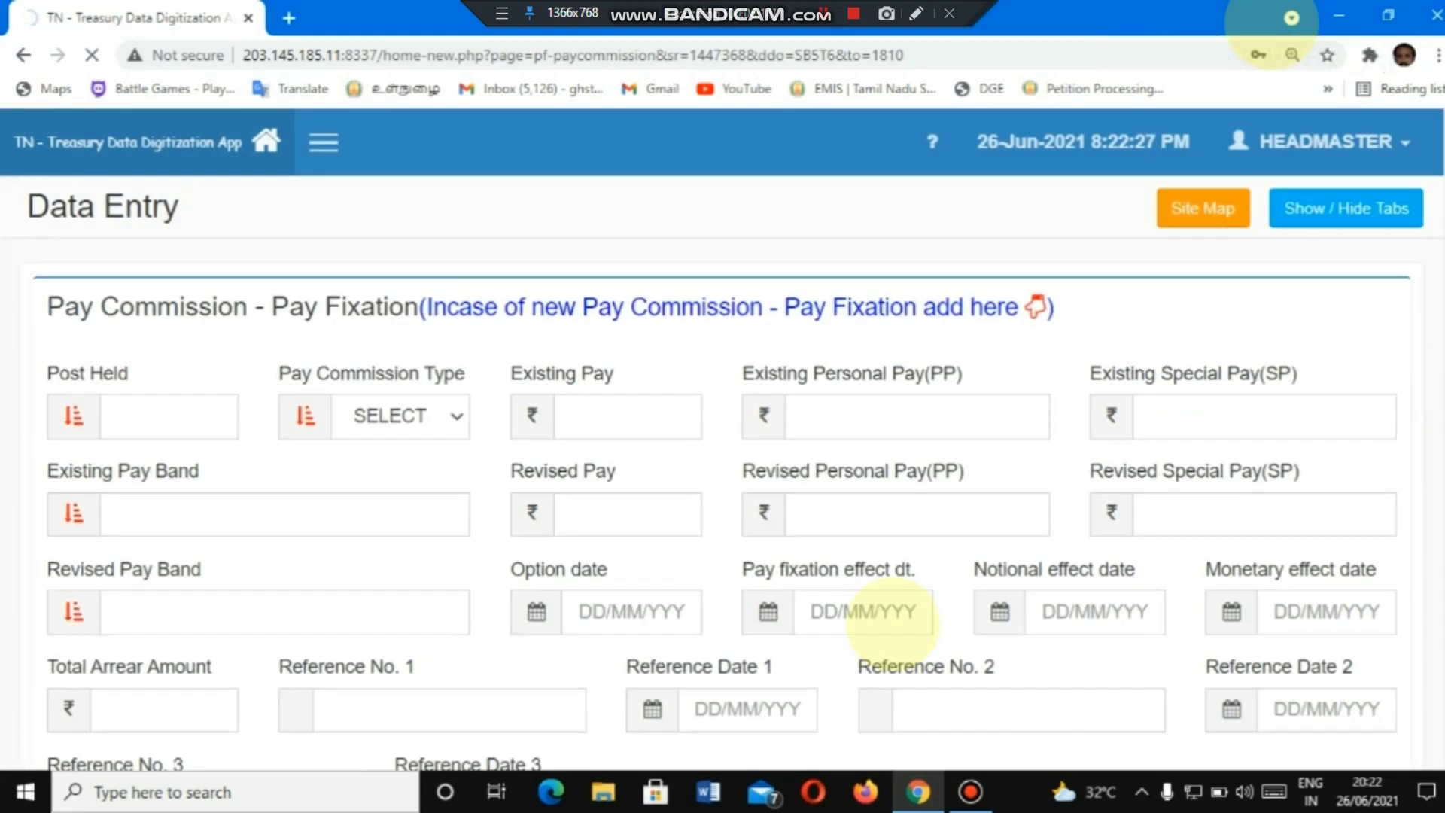